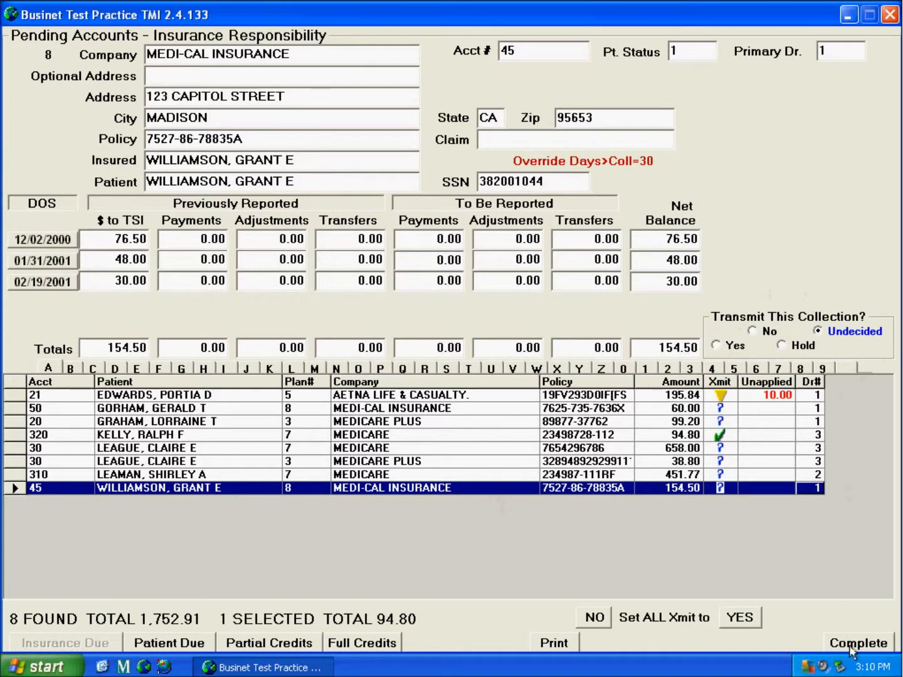
Leave the pending insurance accounts, view the Configuration settings, and save and close them.
left_click(849, 646)
left_click(114, 421)
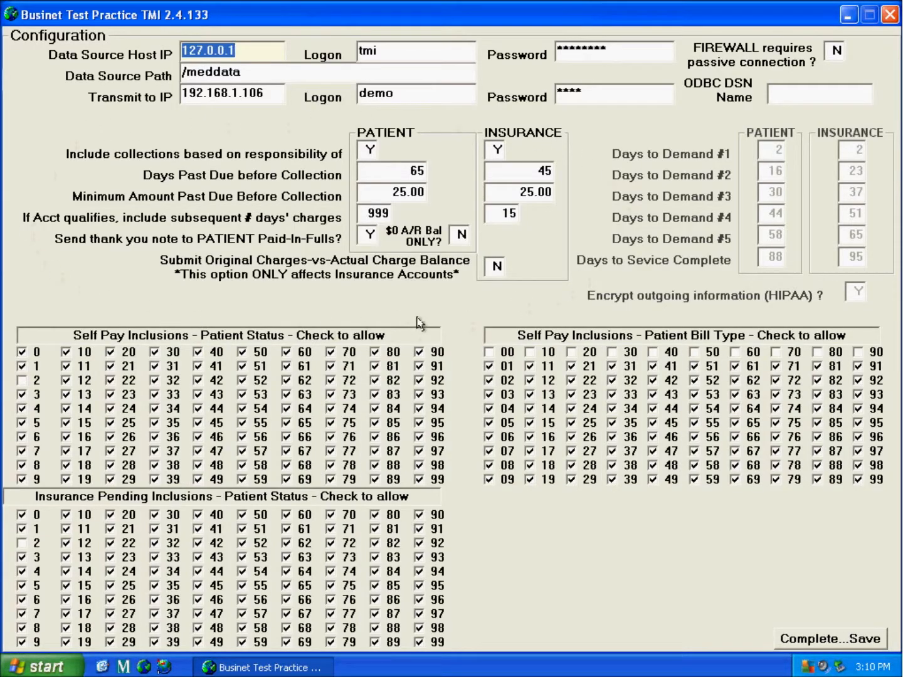
left_click(799, 646)
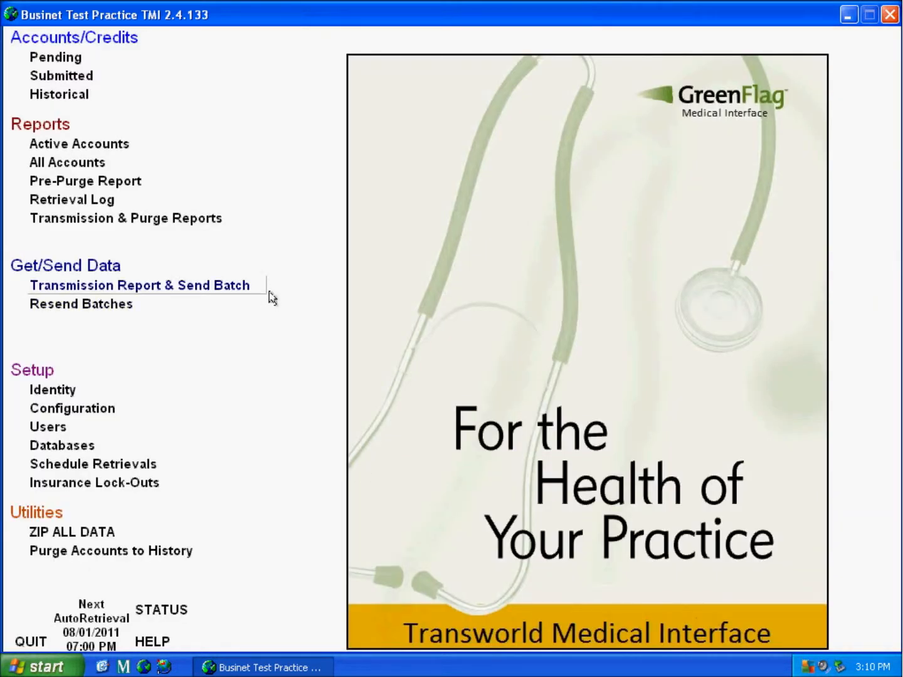
Open the Submitted accounts list.
left_click(123, 89)
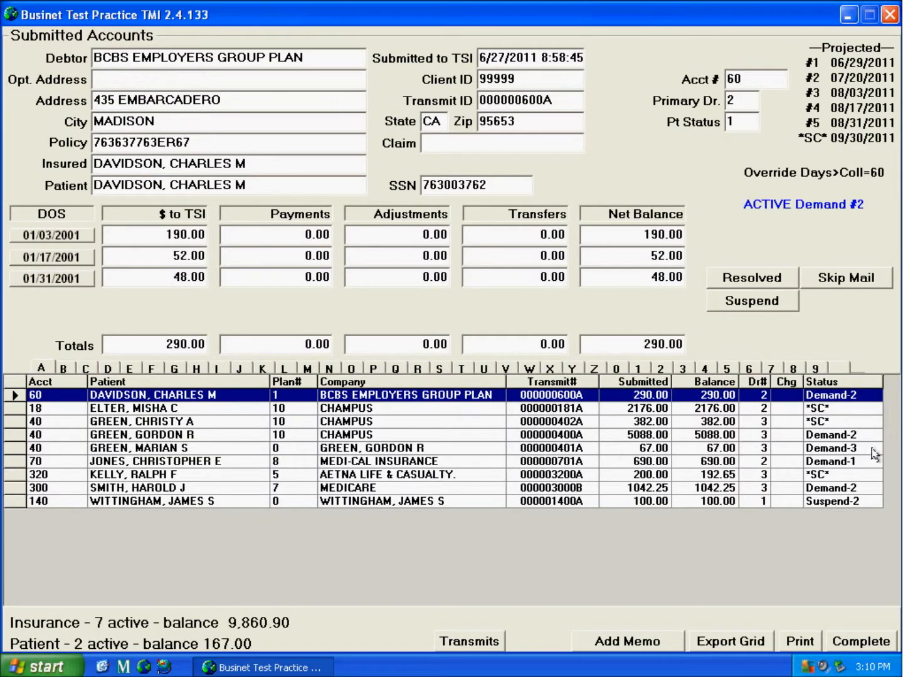
left_click(875, 647)
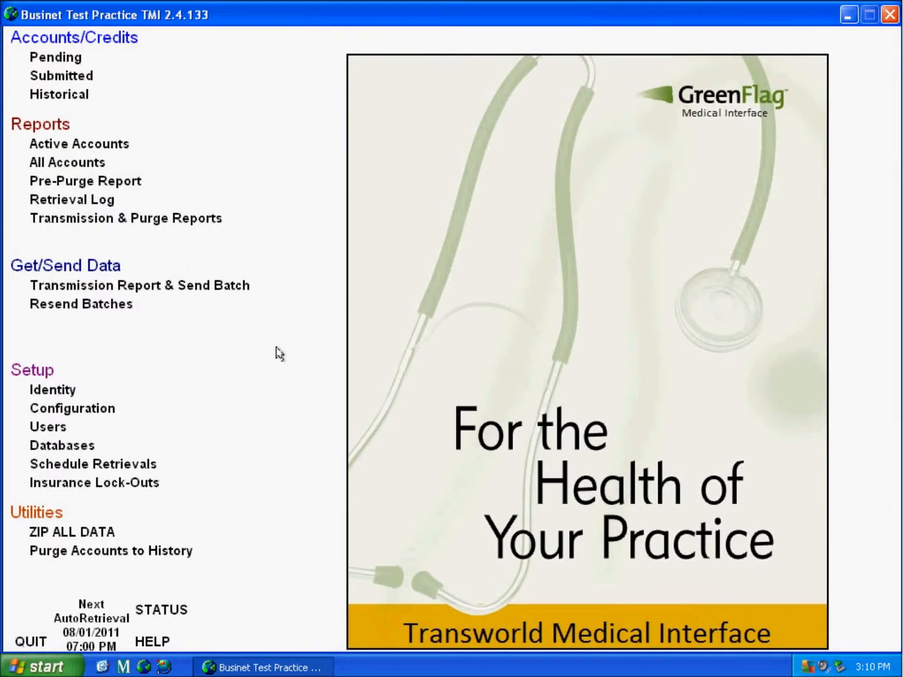
left_click(126, 80)
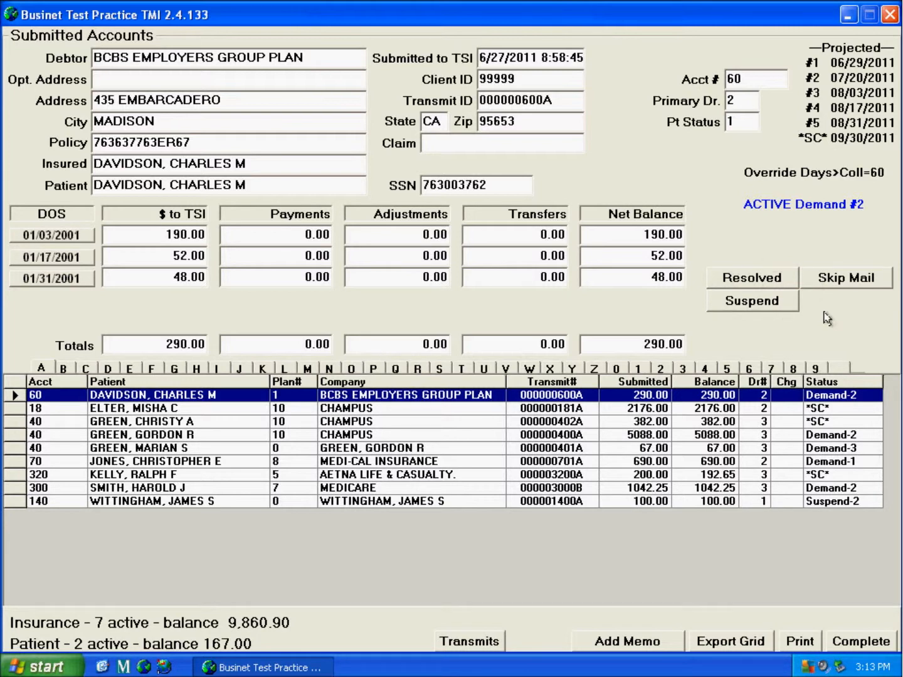
Mark the self-pay account with status Demand-3 as Resolved with the reason Payment in full.
left_click(480, 455)
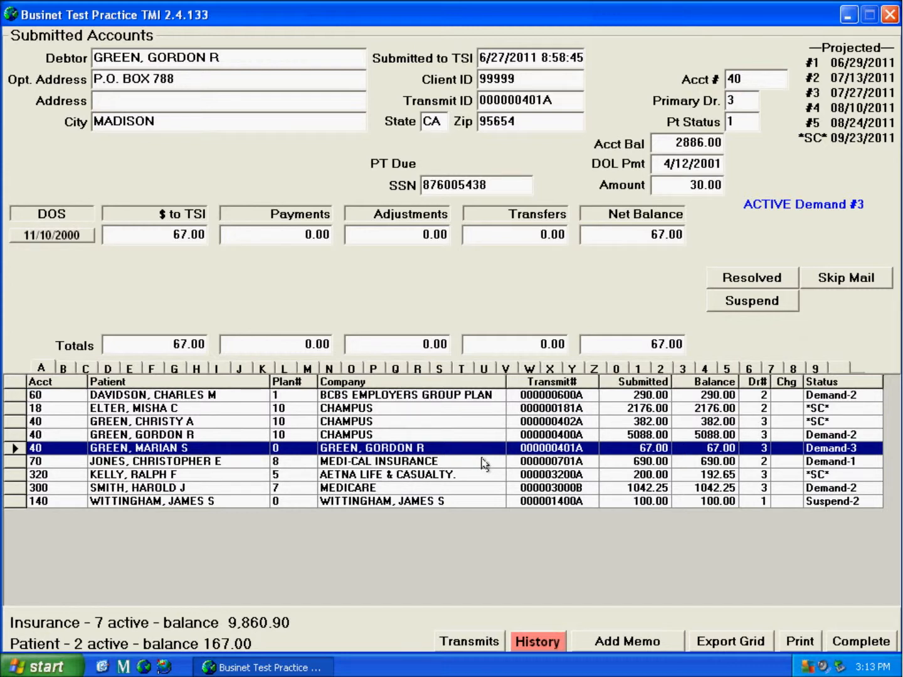
left_click(795, 283)
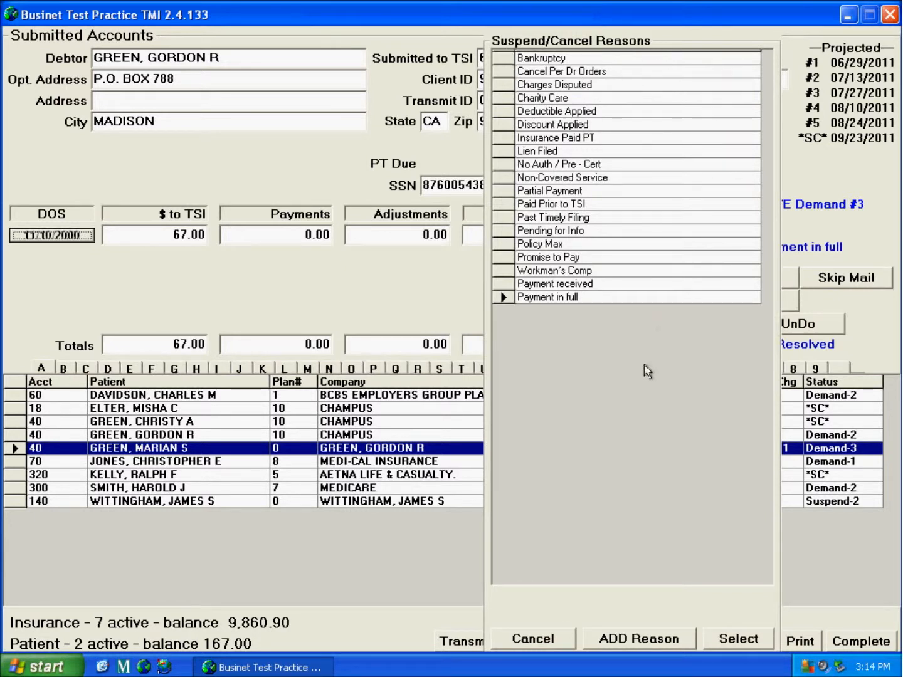
left_click(602, 198)
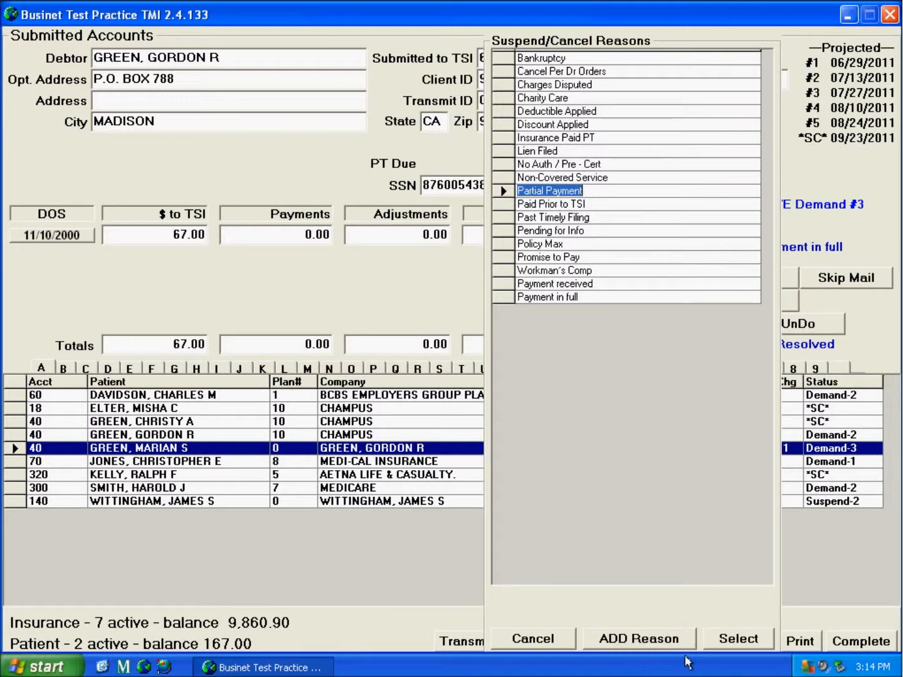
left_click(613, 302)
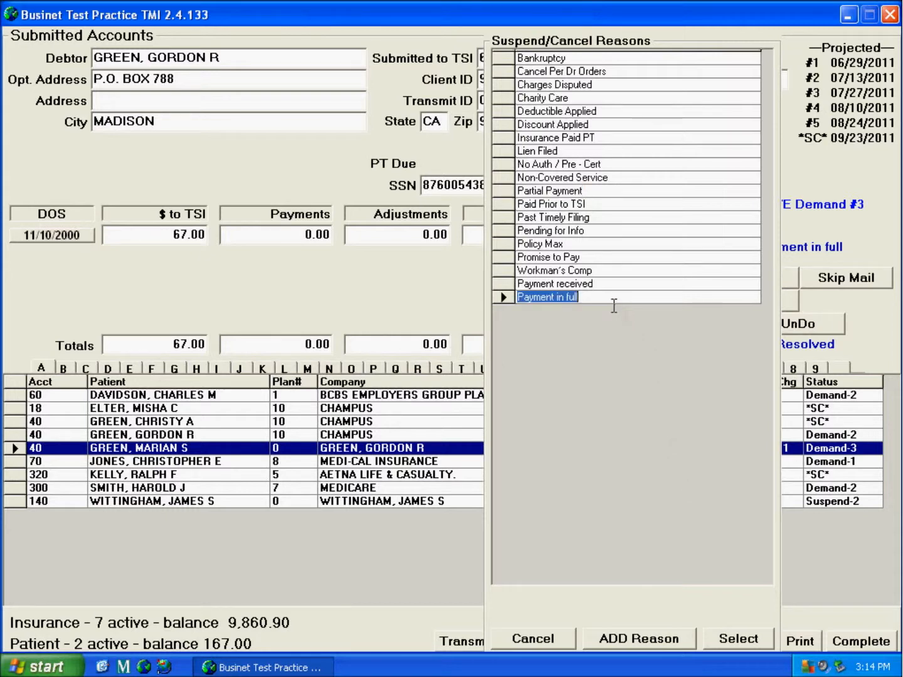
left_click(773, 649)
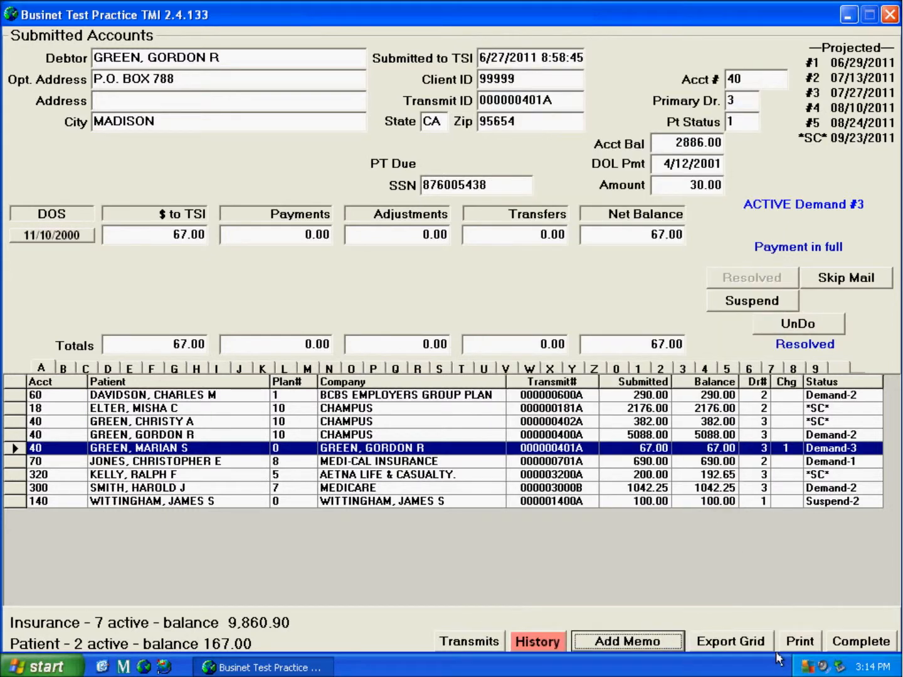
Mark the MEDI-CAL INSURANCE account as Resolved and cancel the reason selection.
left_click(635, 465)
left_click(763, 310)
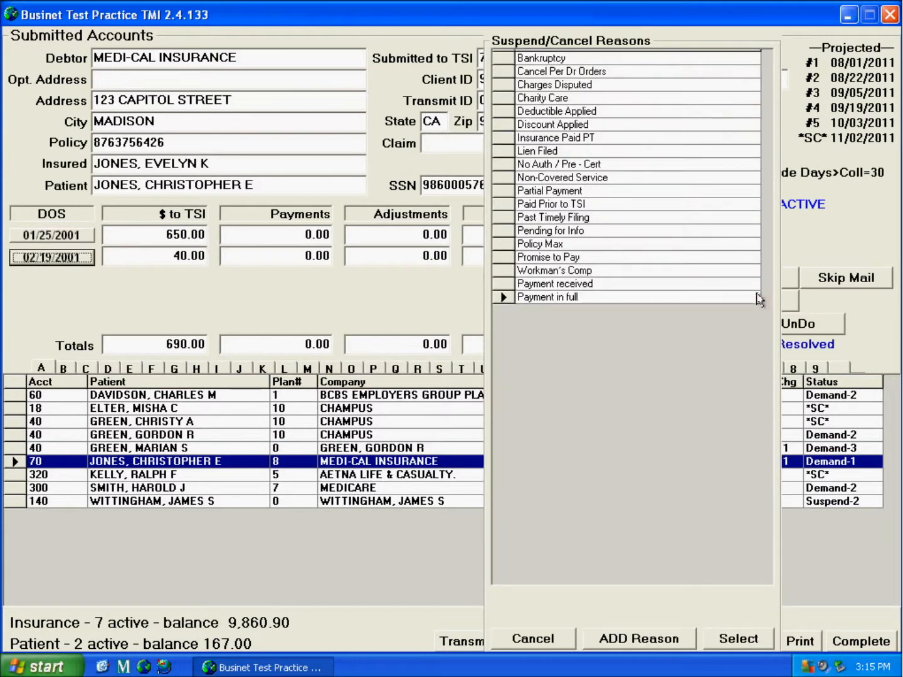
left_click(566, 648)
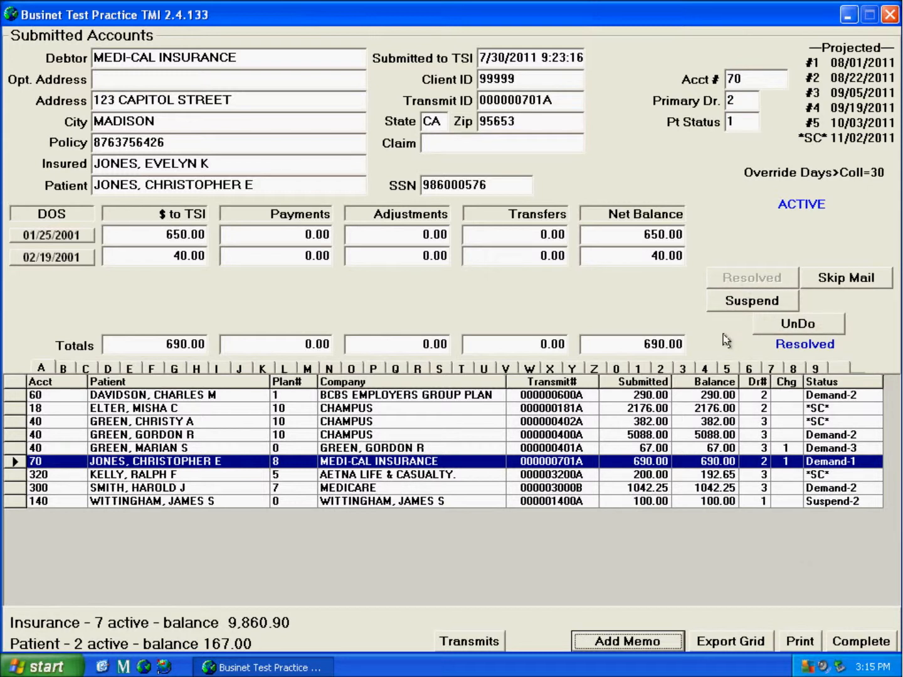
Suspend the BCBS EMPLOYERS GROUP PLAN account with the reason Insurance Paid PT.
left_click(511, 401)
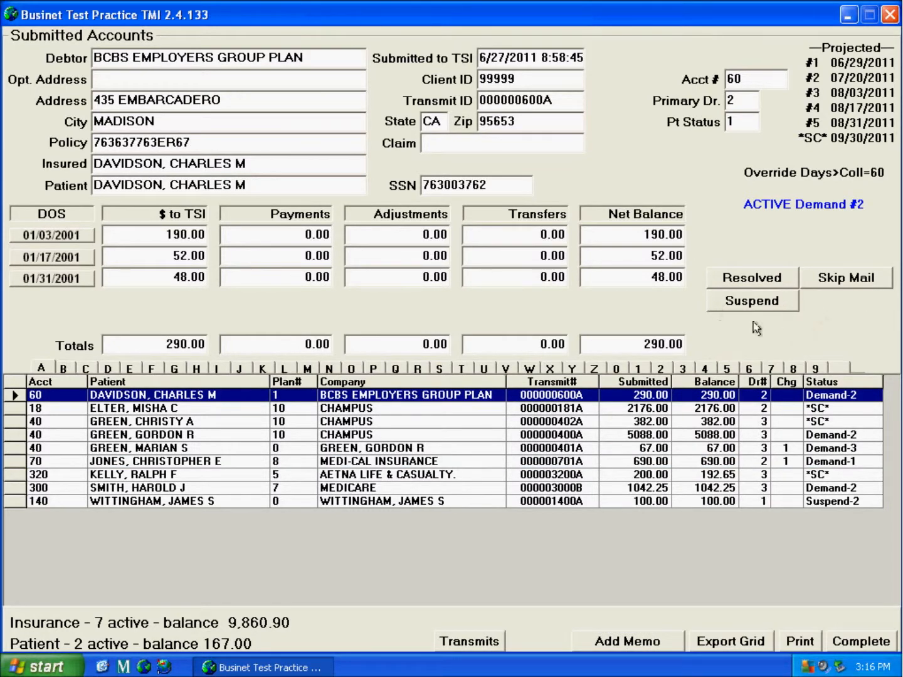
left_click(793, 310)
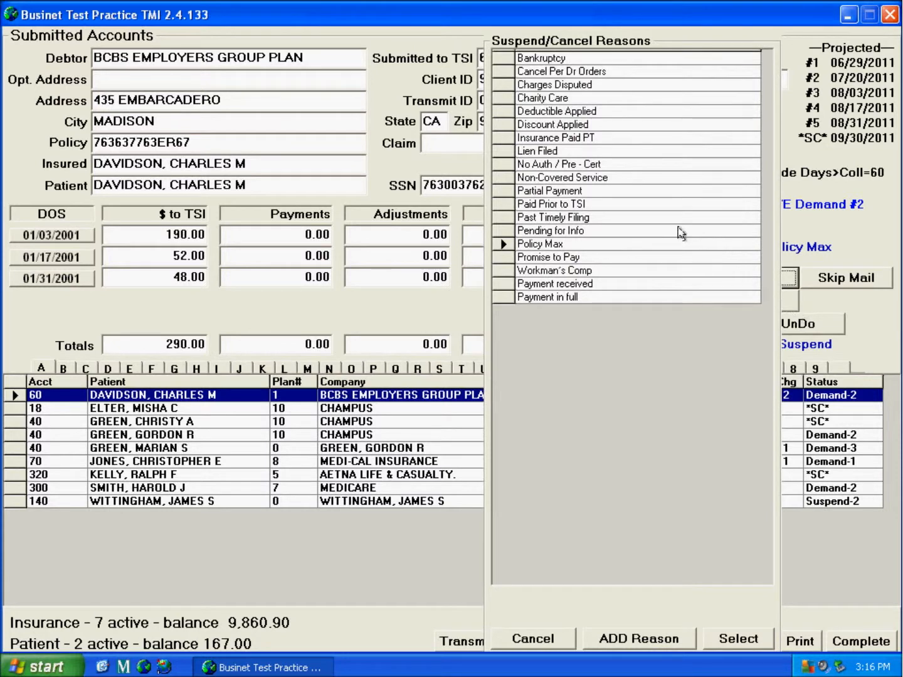
left_click(594, 138)
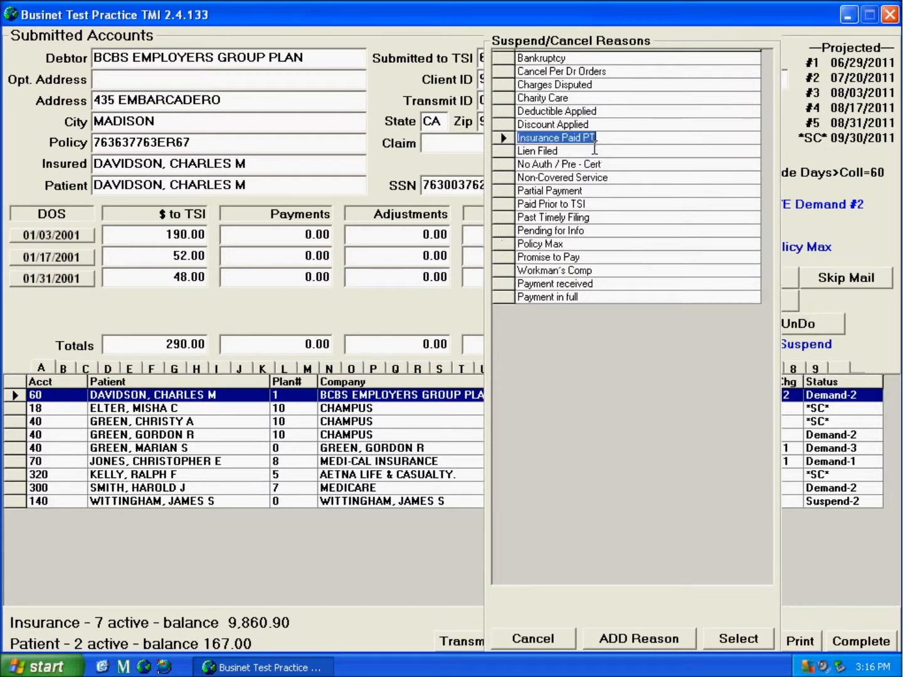
left_click(739, 638)
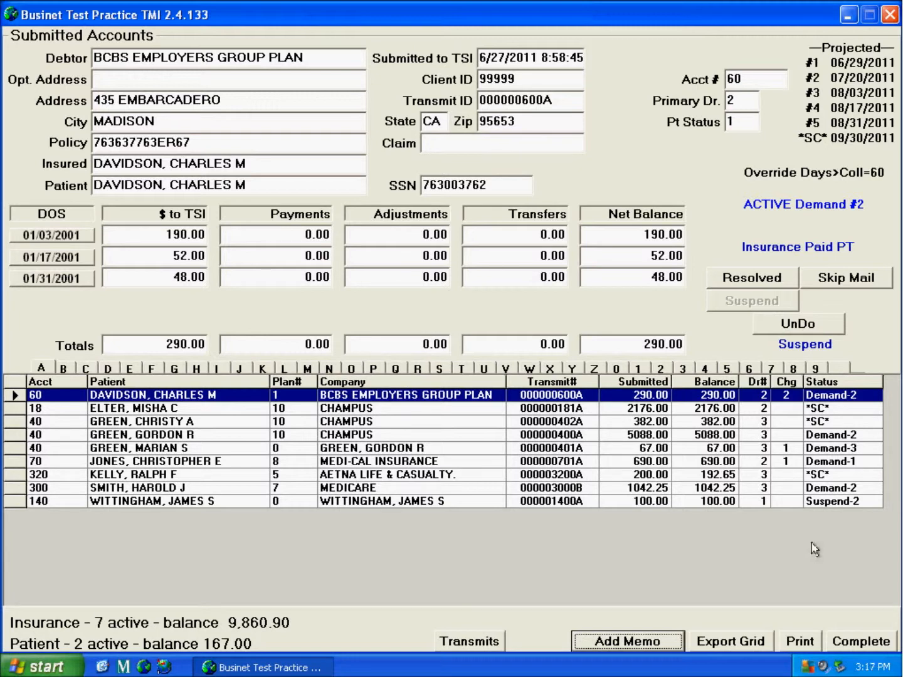
Request re-instatement of the account with status Suspend-2 and decline the reinstate form confirmation.
left_click(794, 505)
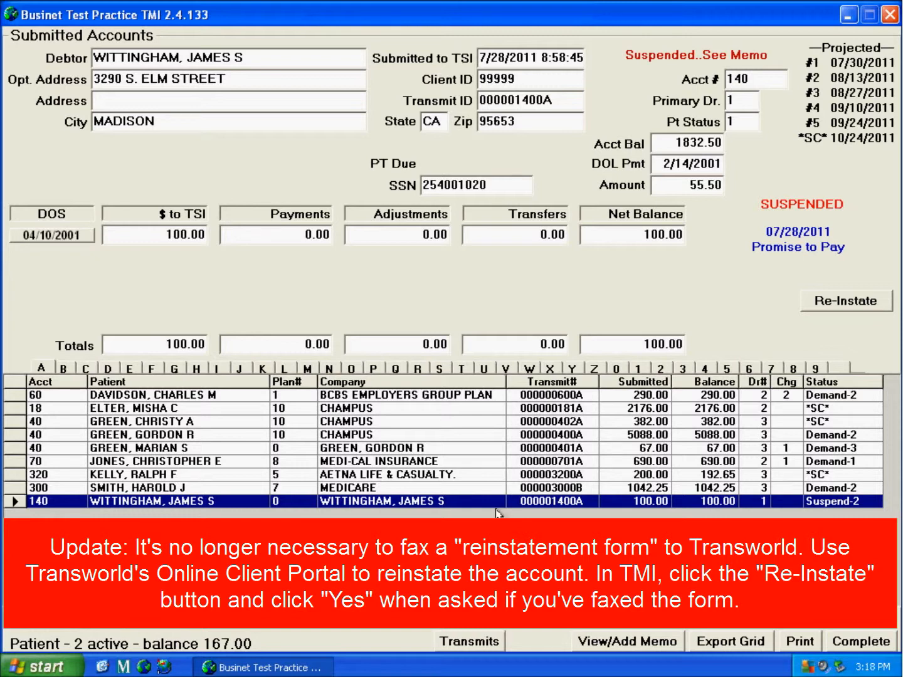
left_click(883, 308)
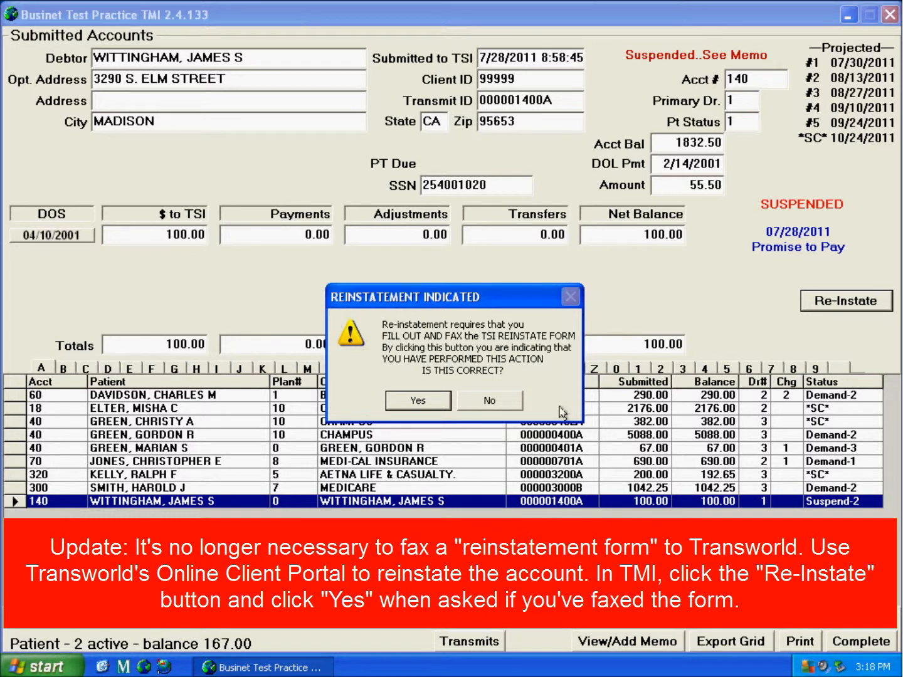
left_click(516, 408)
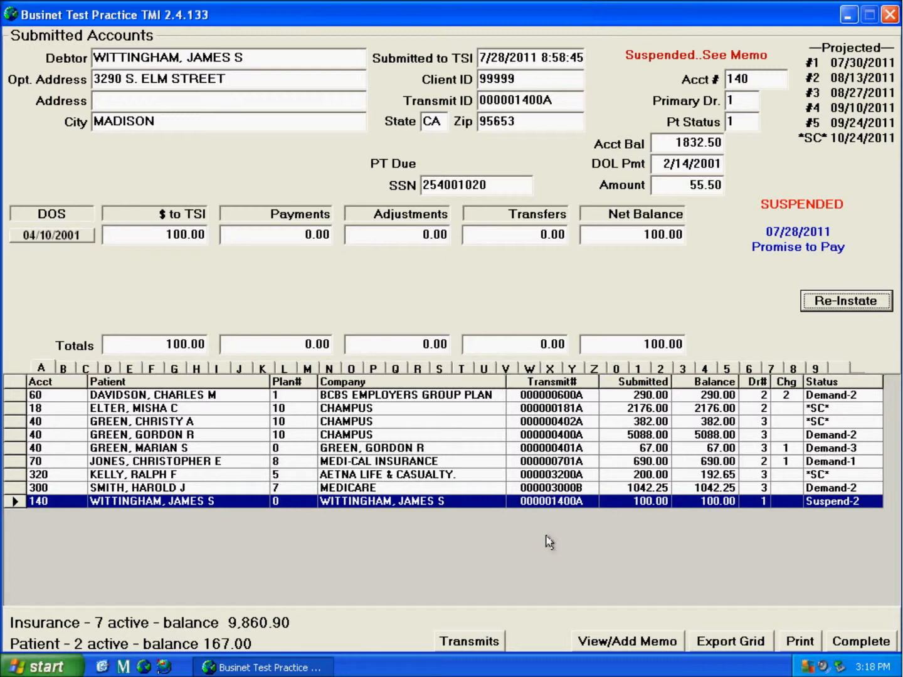
Undo the Resolved mark on the MEDI-CAL INSURANCE account and the suspension of the BCBS EMPLOYERS GROUP PLAN account.
left_click(491, 472)
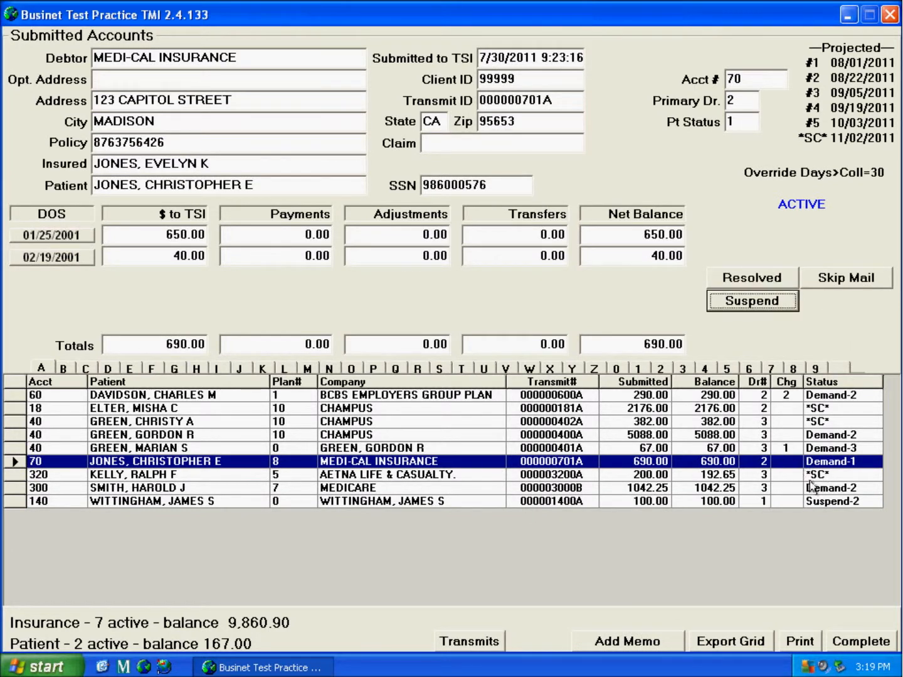
left_click(790, 398)
left_click(803, 332)
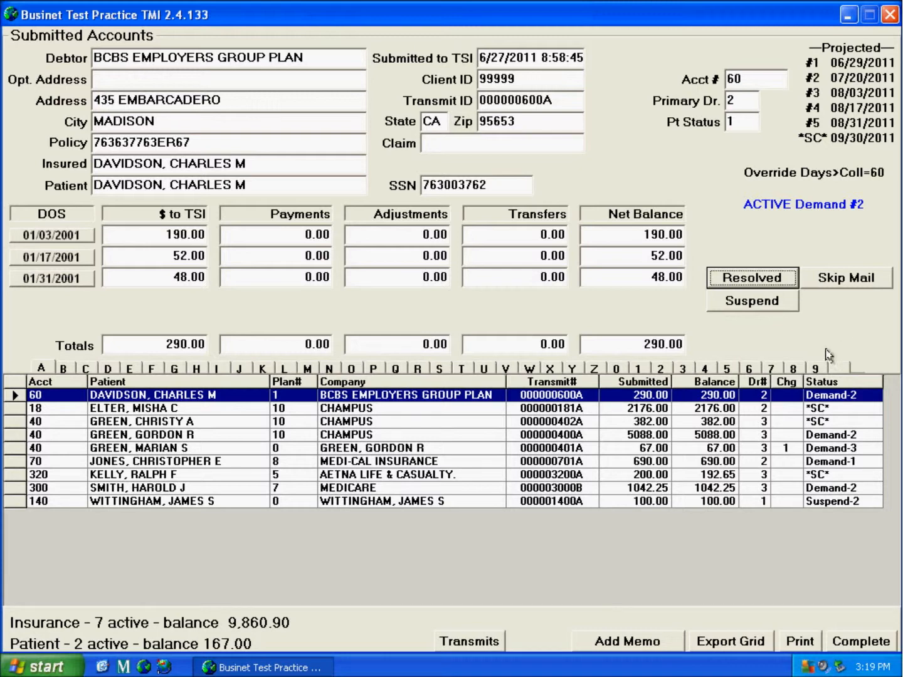
Set Skip Mail on the MEDI-CAL INSURANCE account and undo that change.
left_click(779, 464)
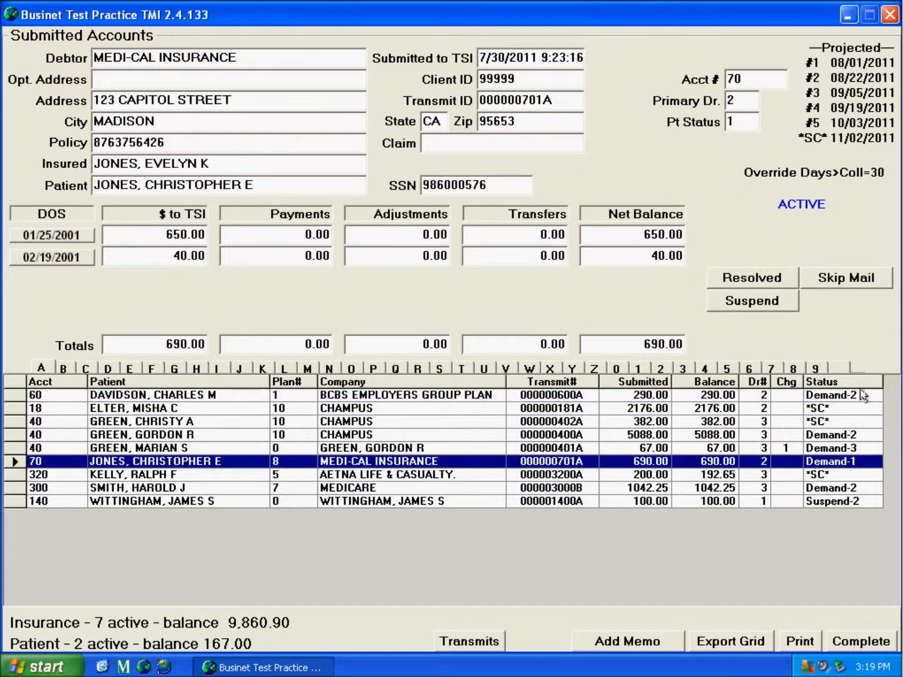
left_click(854, 296)
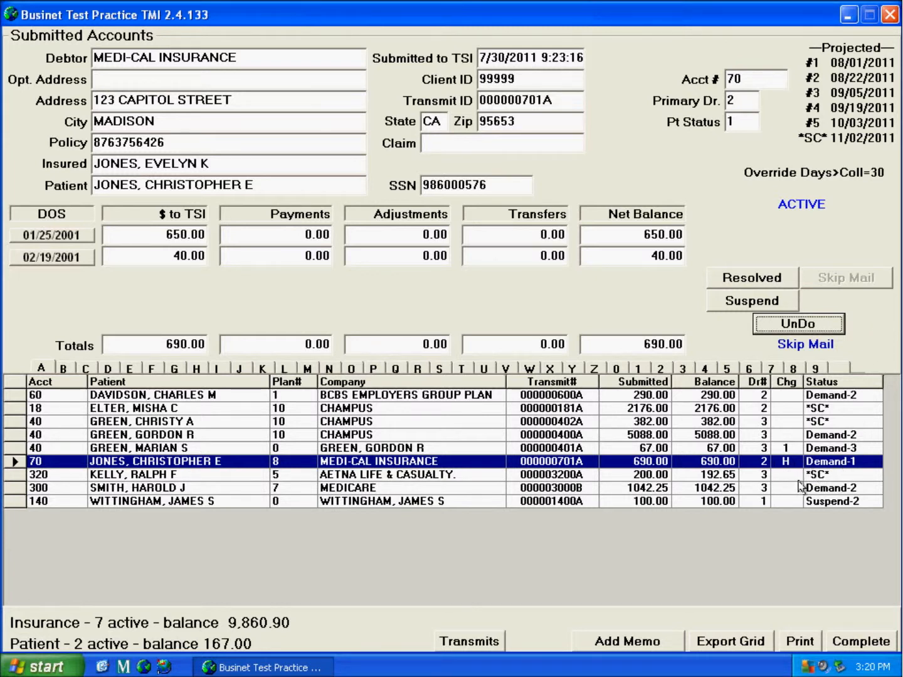
left_click(838, 331)
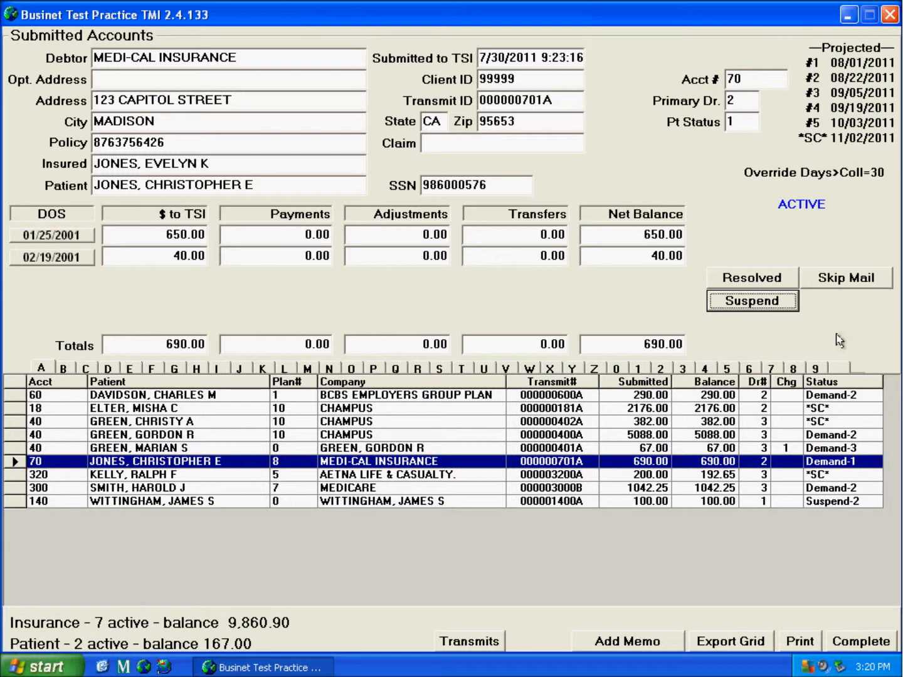
Add the memo "Called again today and repeated promise to pay" to the account with status Suspend-2.
left_click(808, 502)
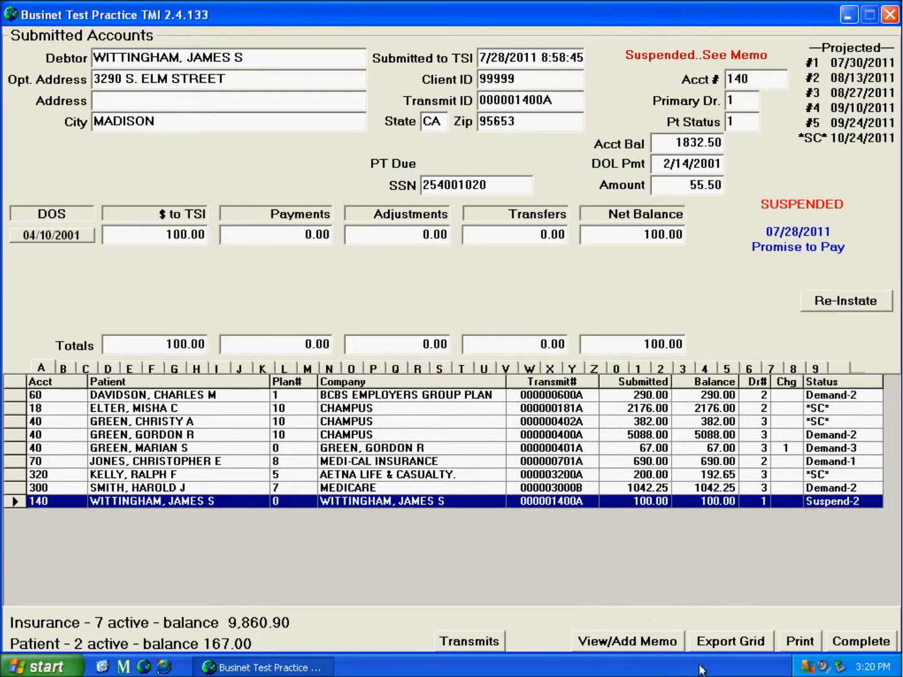
left_click(679, 651)
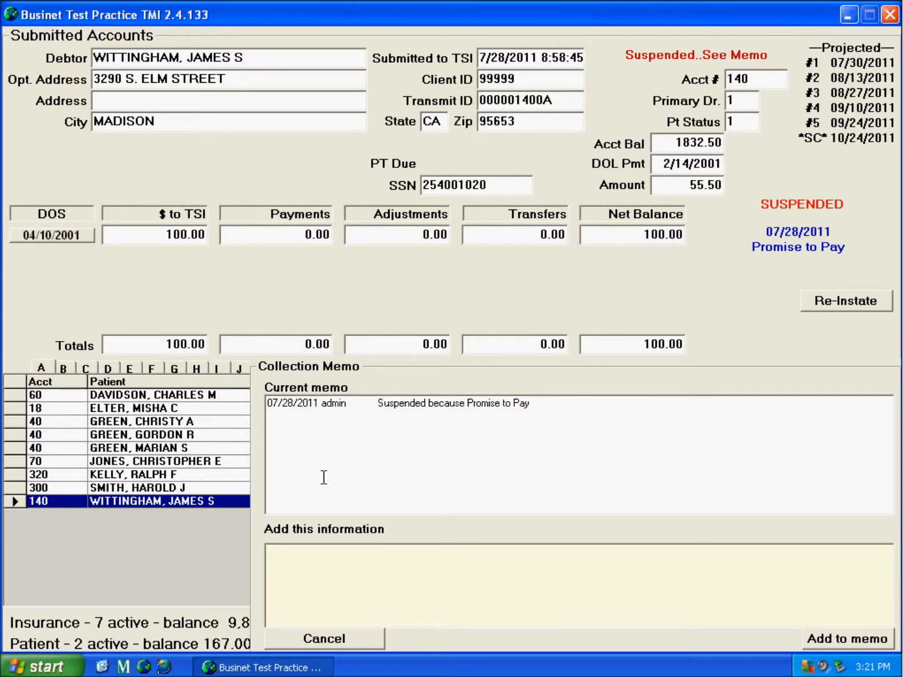
type("Called again today and repeated promise to pay")
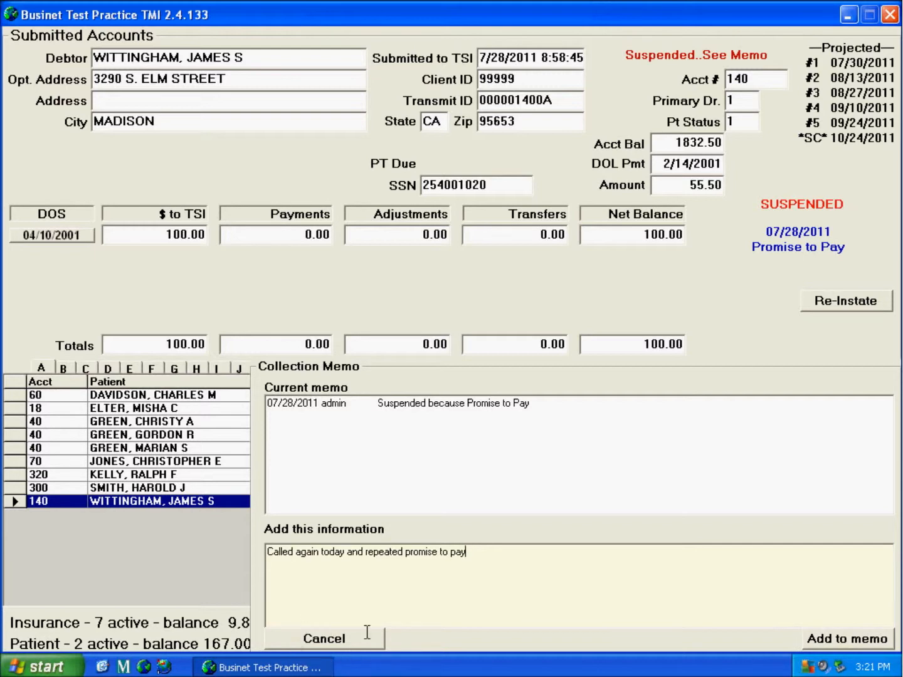
left_click(840, 645)
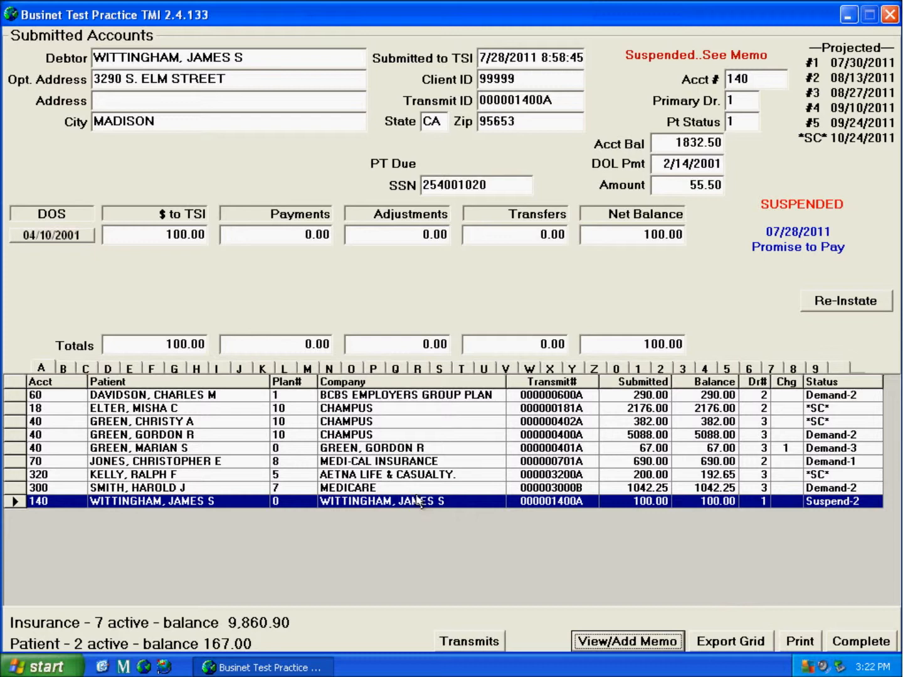
View the collection memo of the MEDICARE account and close it without adding an entry.
key("Up")
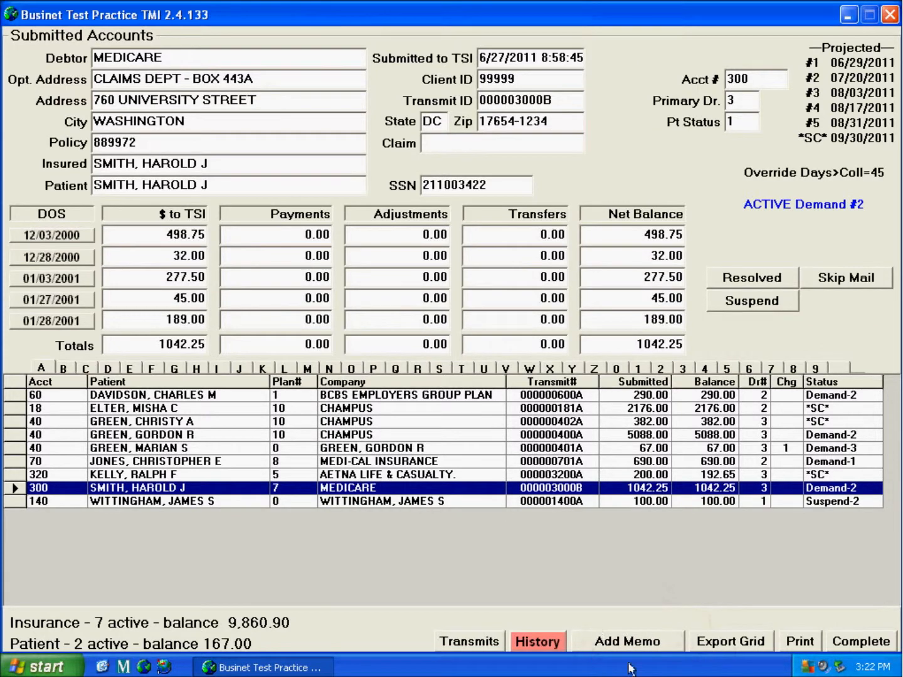
left_click(679, 651)
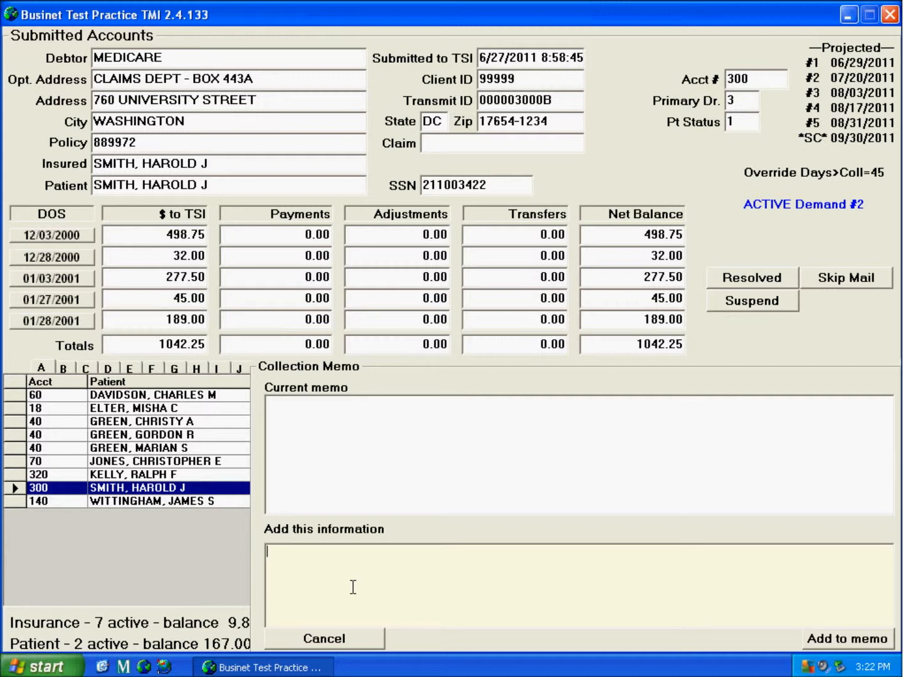
left_click(370, 646)
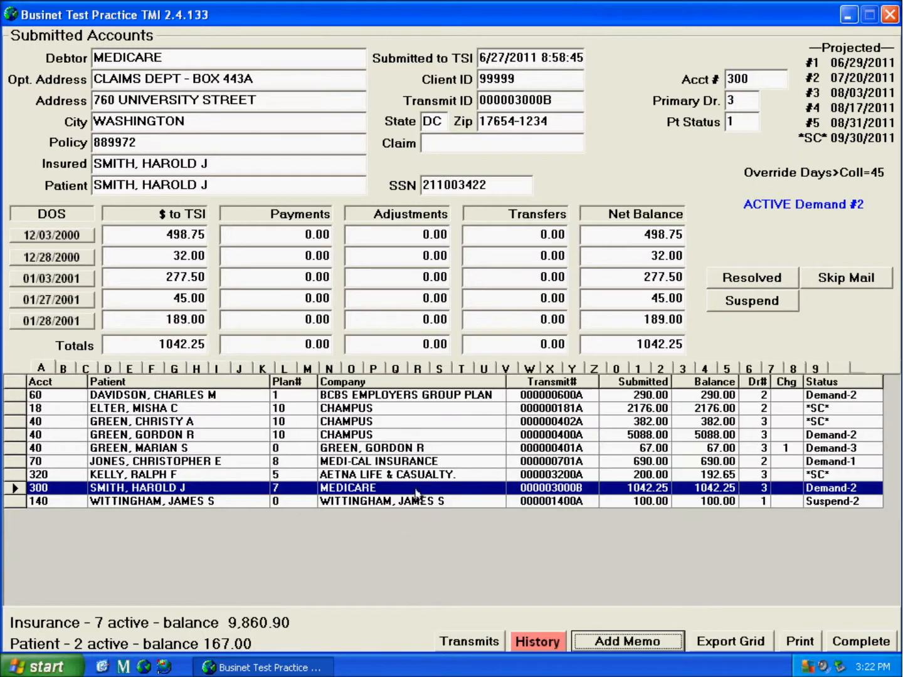
Check several submitted accounts and view the History of the CHAMPUS account with status Demand-2.
left_click(407, 422)
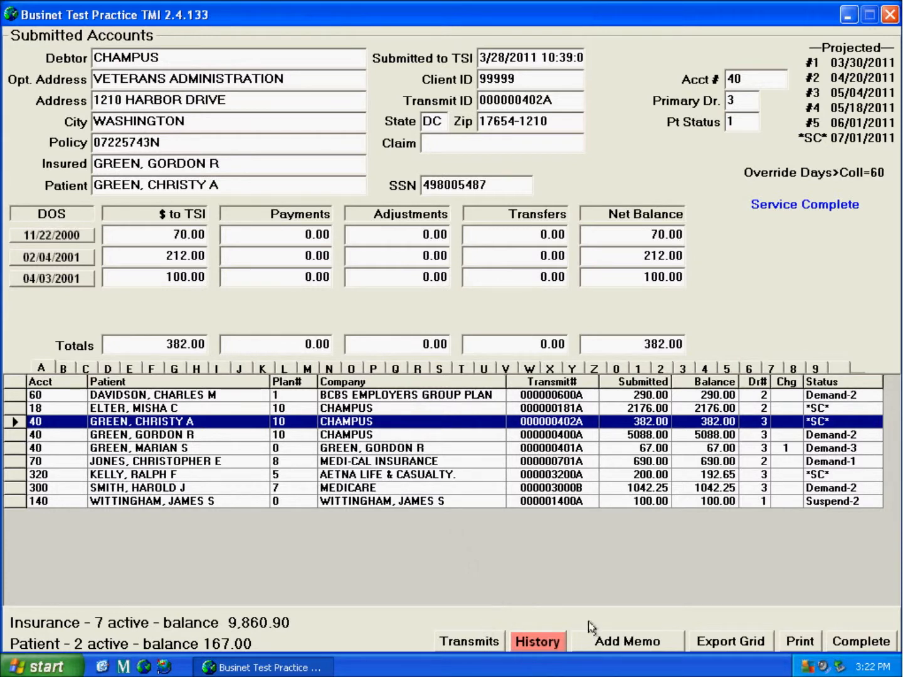
left_click(433, 467)
left_click(432, 491)
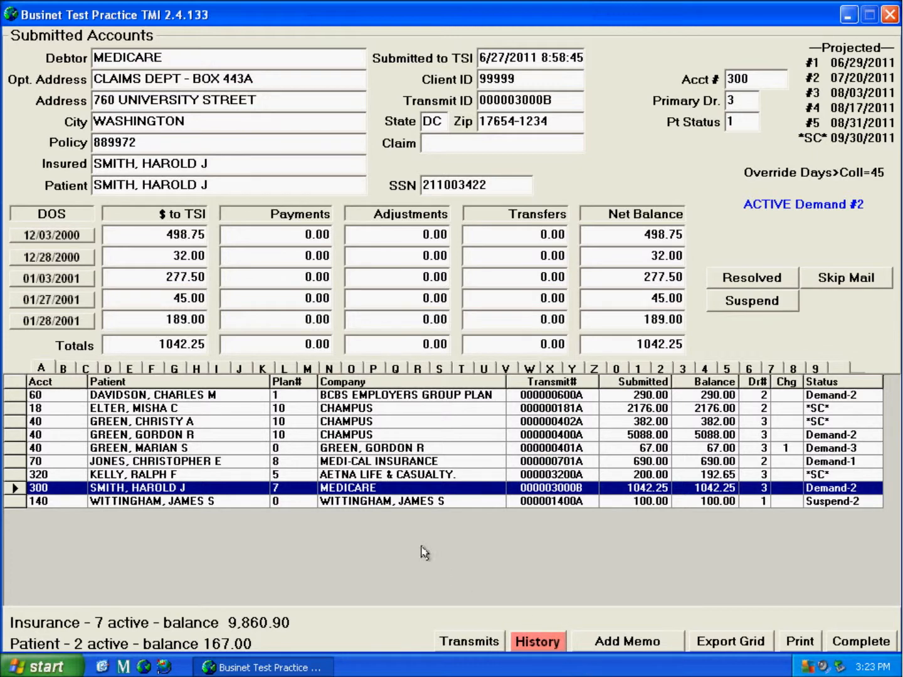
left_click(249, 438)
left_click(545, 650)
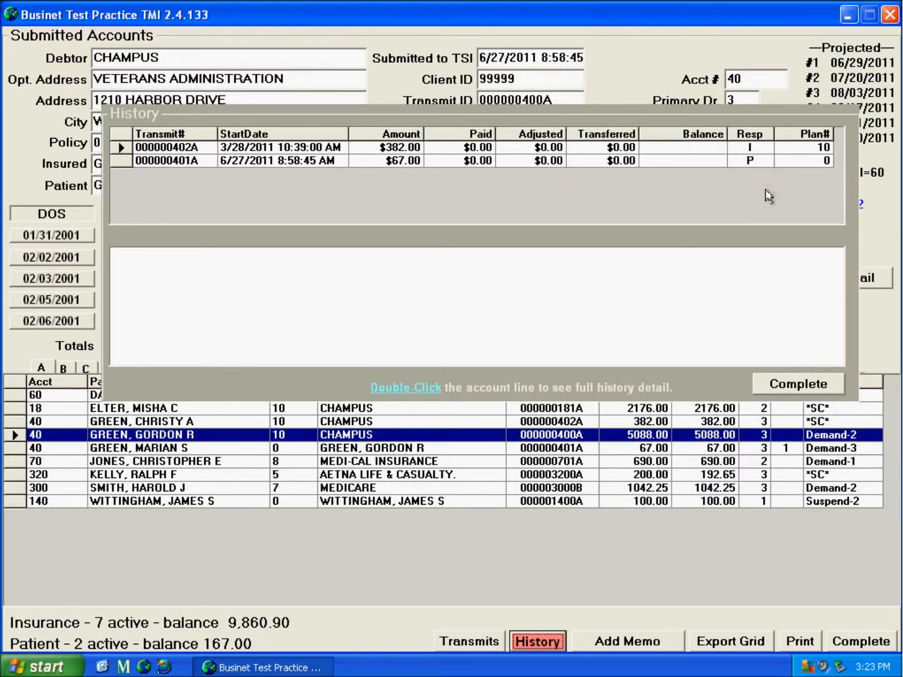
left_click(781, 392)
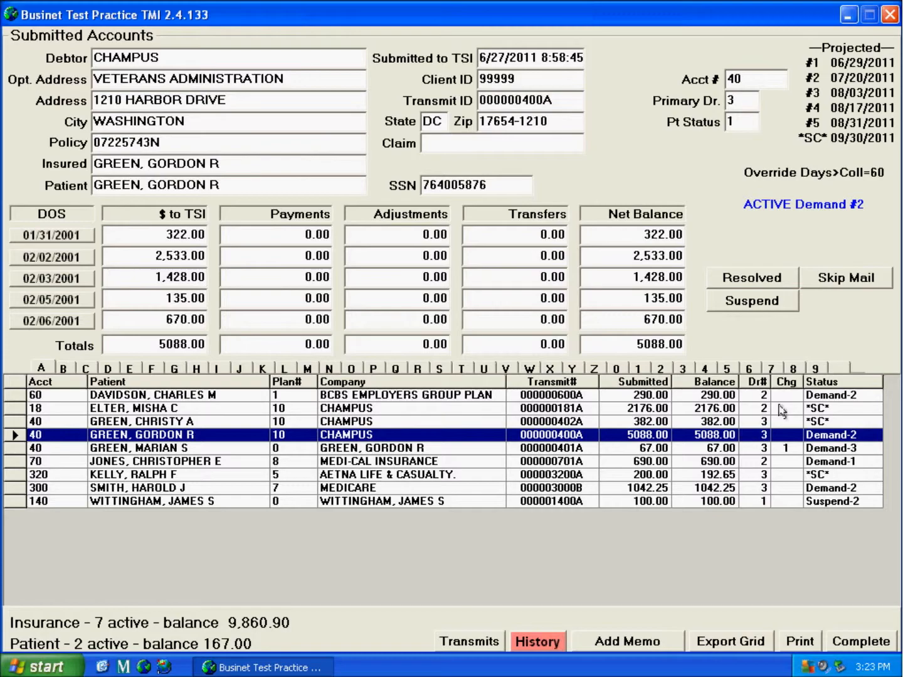
Leave the submitted accounts and preview the Active Accounts report with Address/DOS Details and all pages shown.
left_click(860, 641)
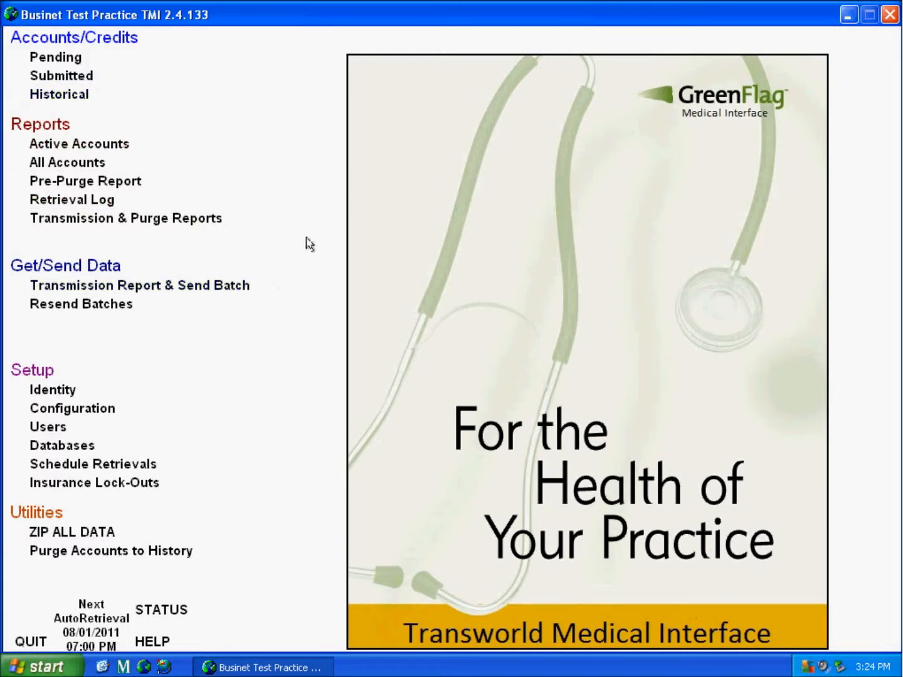
left_click(183, 153)
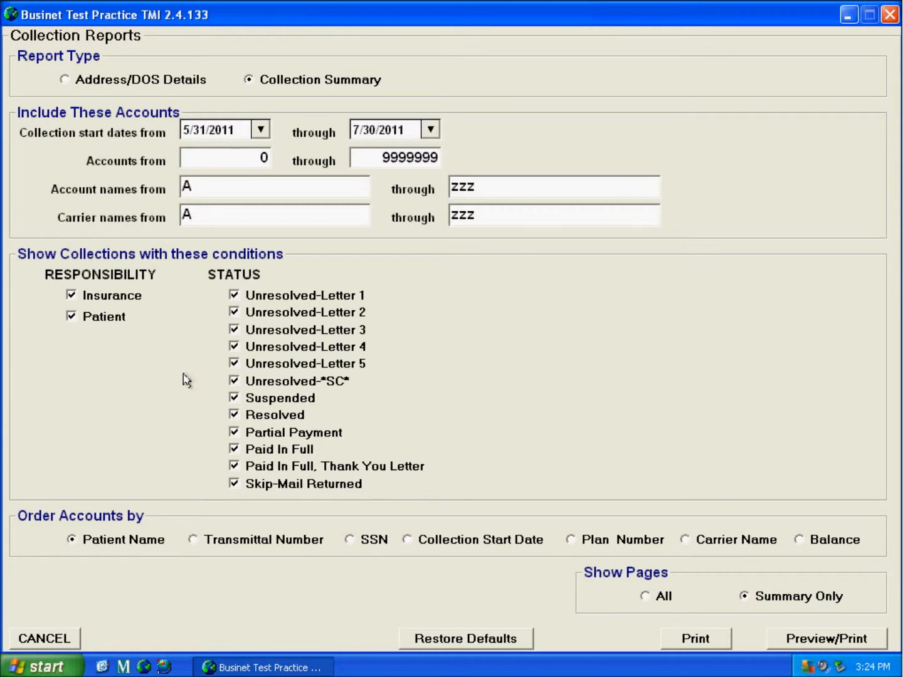
left_click(75, 89)
left_click(657, 599)
left_click(815, 647)
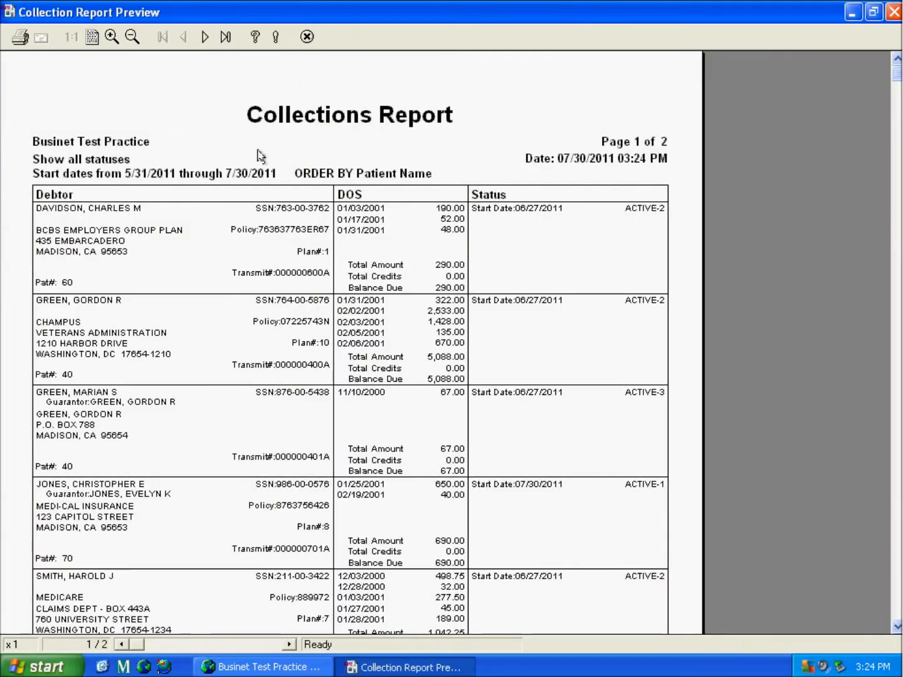
left_click(308, 37)
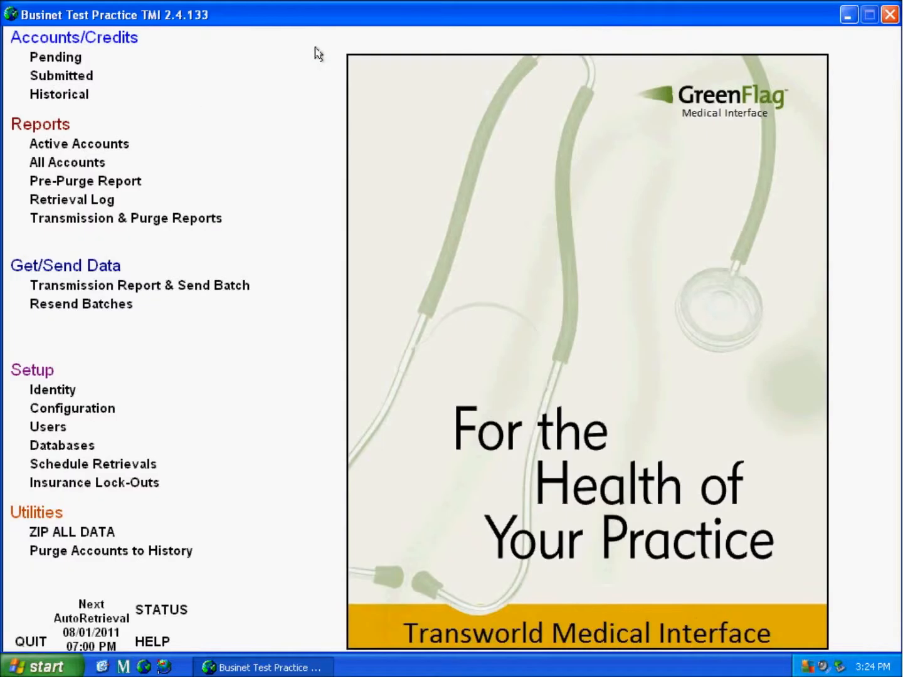
Preview the Active Accounts report as a Collection Summary and close the preview.
left_click(120, 150)
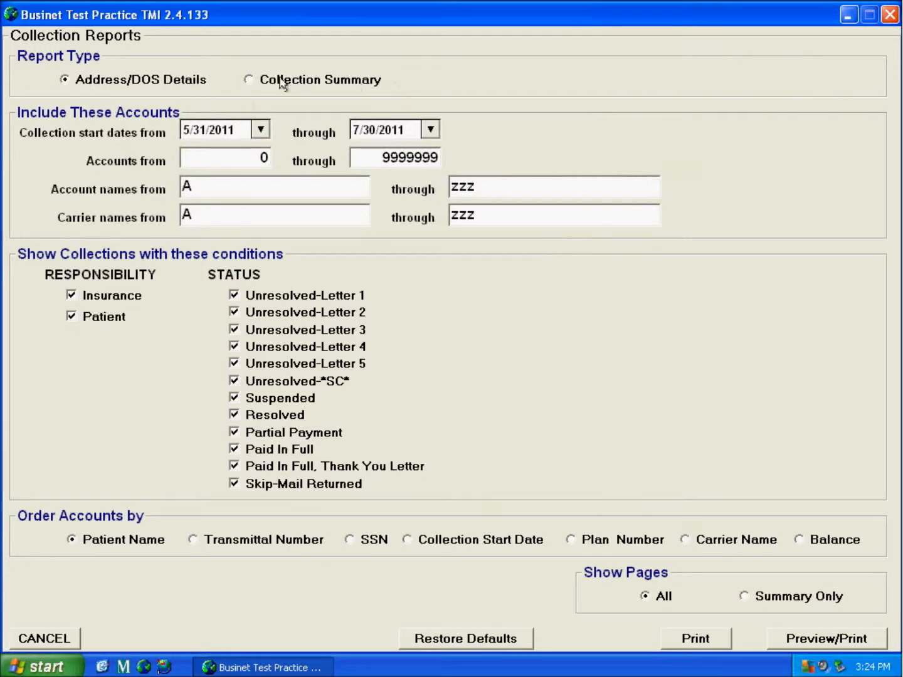
left_click(259, 92)
left_click(805, 642)
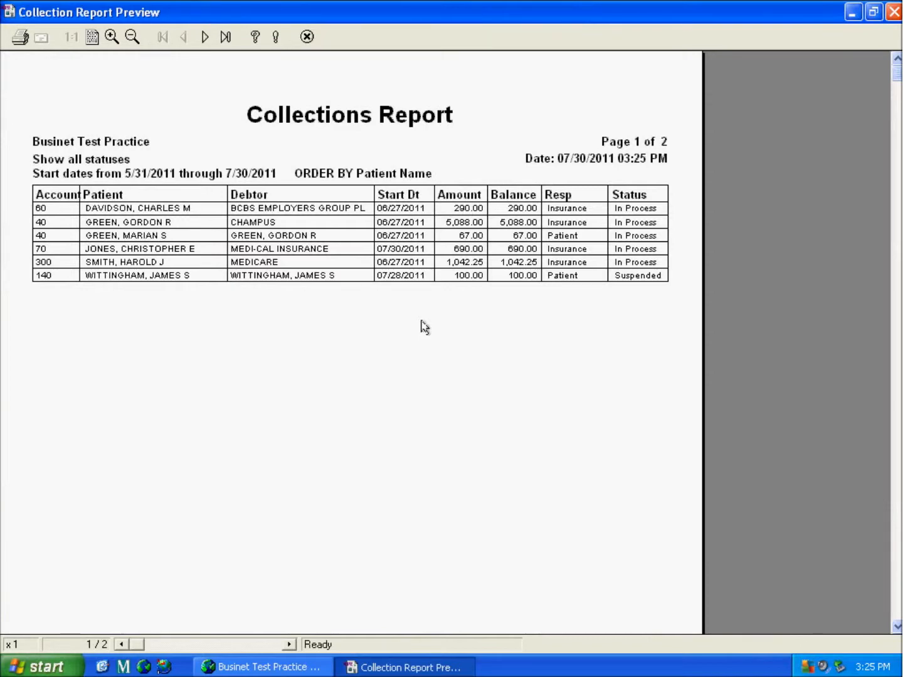
left_click(307, 37)
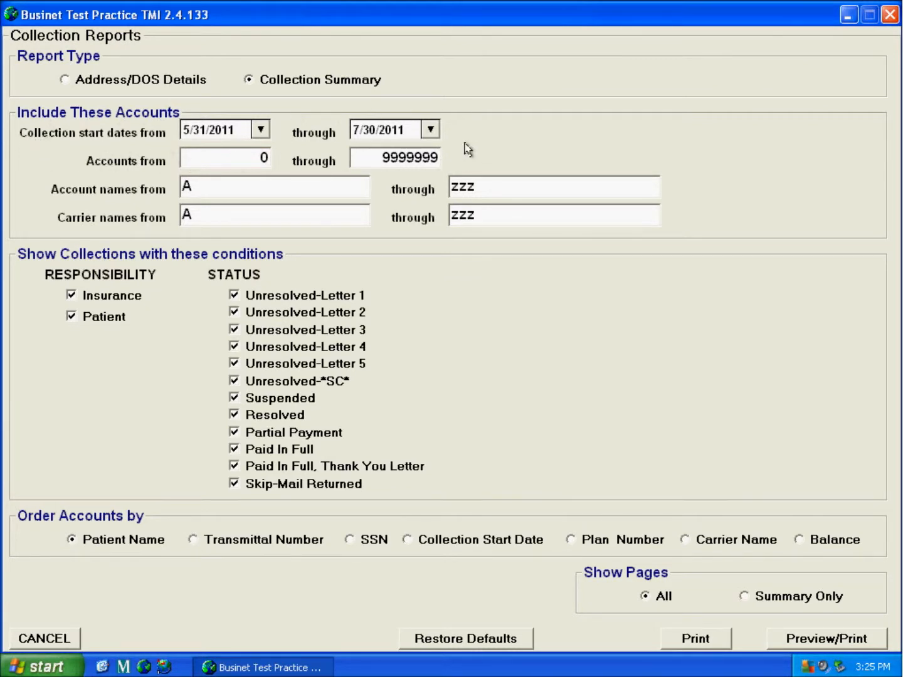
Set the beginning of the collection start date range to 3/1/2011.
left_click(268, 134)
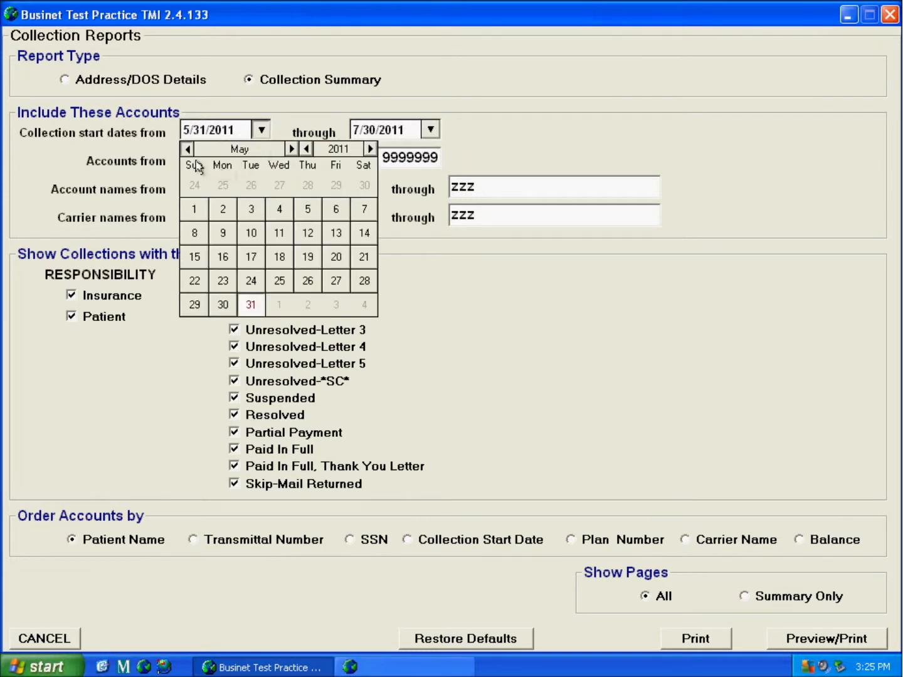
key("Page_Up")
key("Page_Up")
left_click(256, 195)
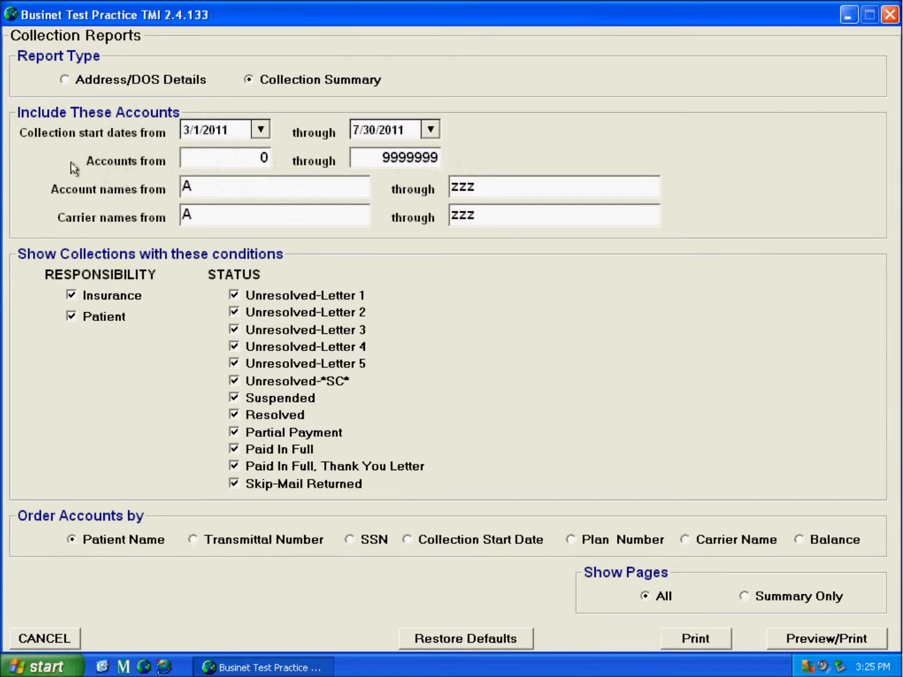
Limit the report's account range to 100 through 199.
double_click(276, 157)
type("100")
key("Delete")
key("Delete")
key("Delete")
key("Delete")
key("Delete")
key("Delete")
key("Delete")
type("199")
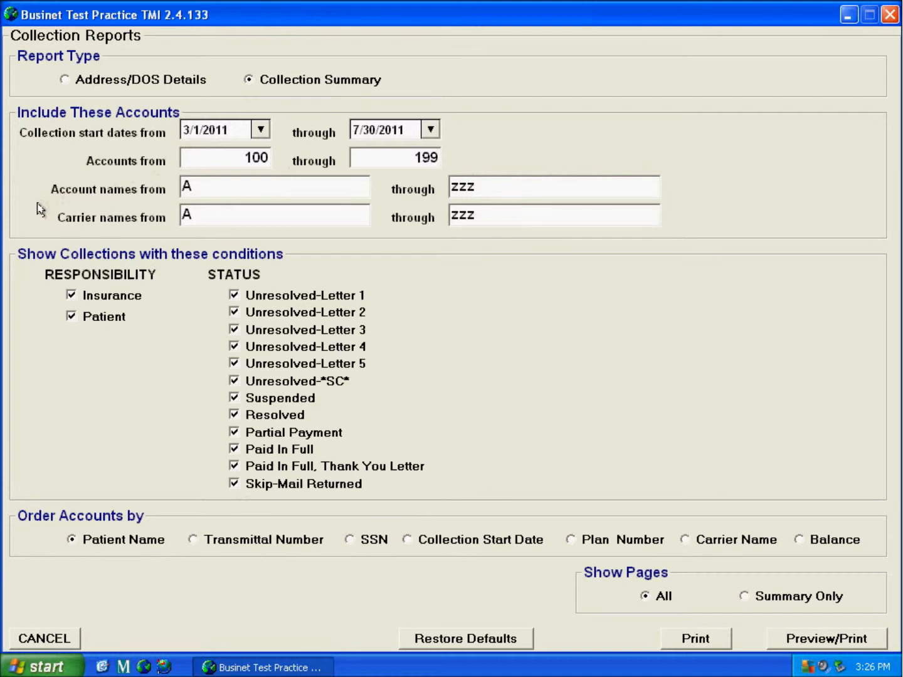
Limit account names to M through Mzz and carrier names to B through bzz.
left_click(223, 195)
type("M")
key("Delete")
type("M")
left_click(205, 220)
key("BackSpace")
type("B")
key("Tab")
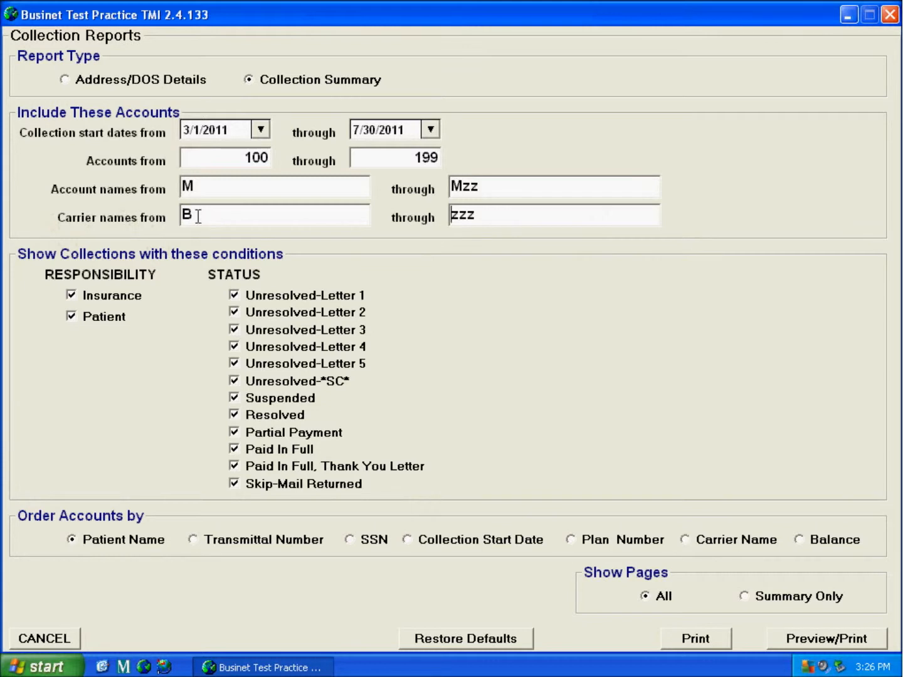
key("Delete")
type("b")
Exclude Insurance responsibility and every status except Suspended from the report conditions.
left_click(88, 296)
left_click(237, 296)
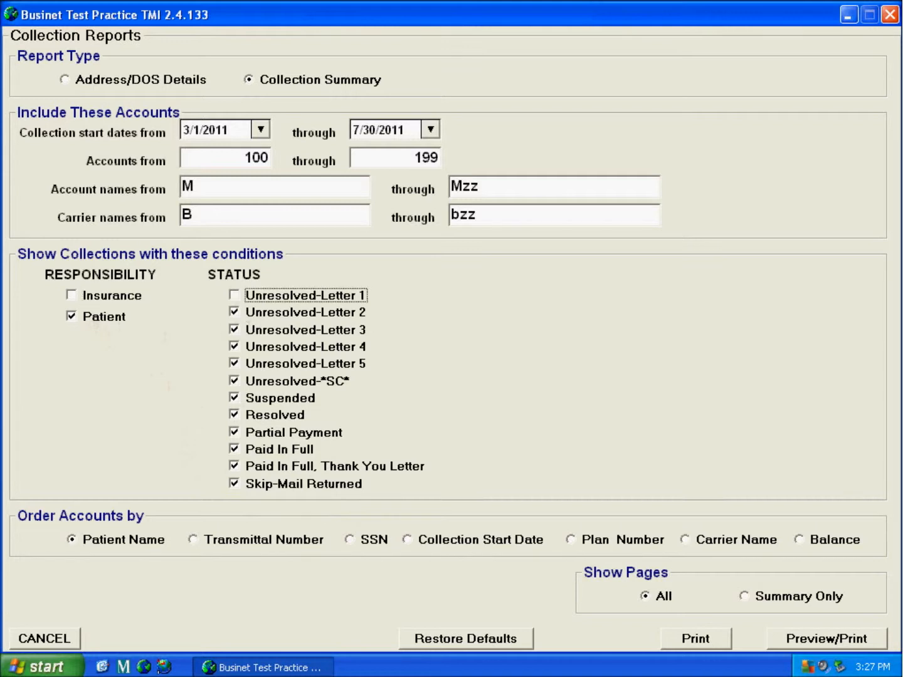
left_click(239, 313)
left_click(238, 330)
left_click(244, 347)
left_click(242, 364)
left_click(243, 381)
left_click(242, 415)
left_click(243, 432)
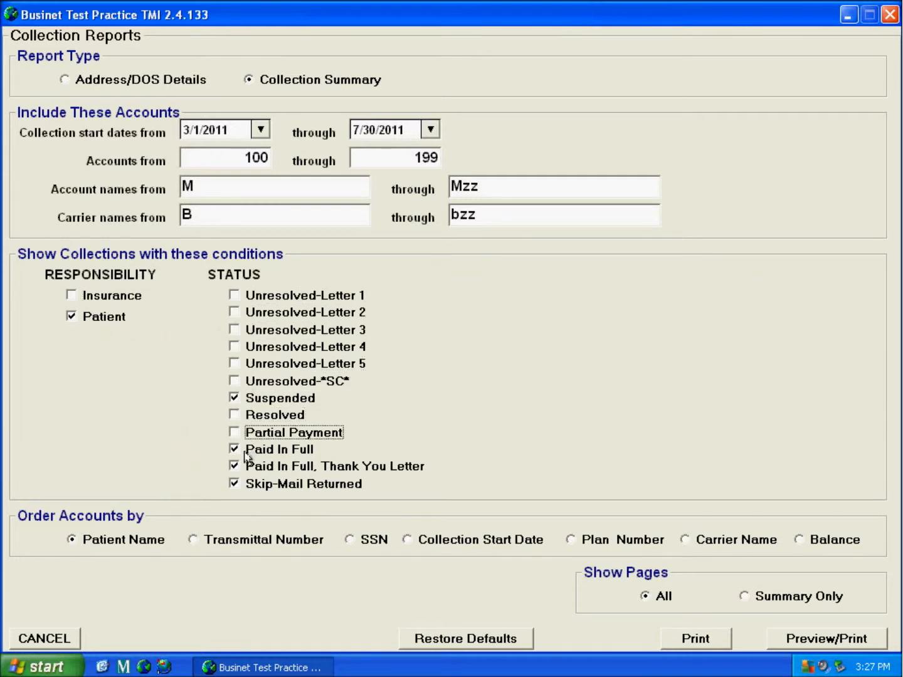
left_click(242, 449)
left_click(241, 465)
left_click(241, 483)
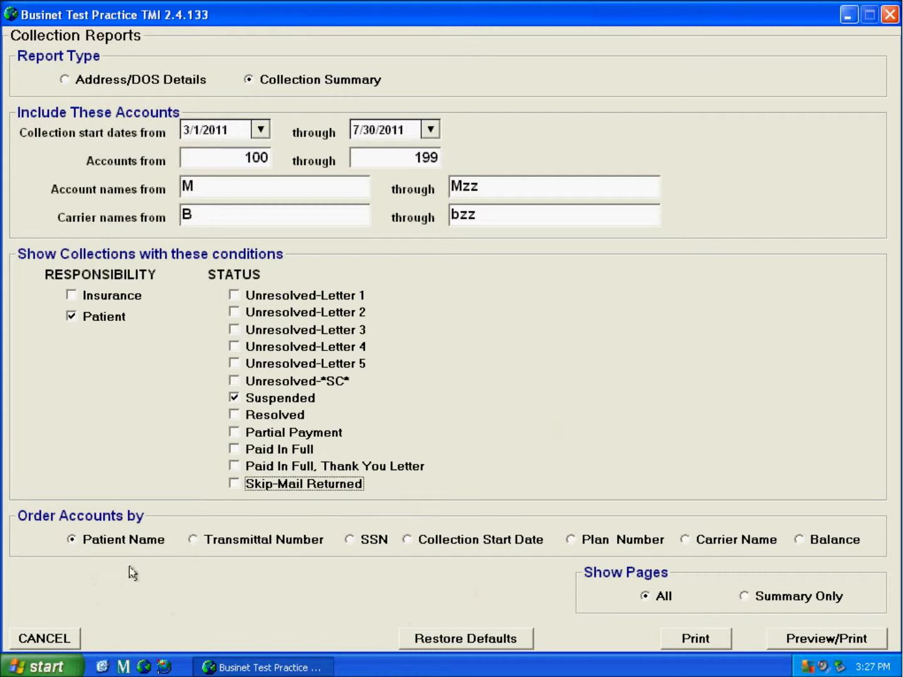
Try each account order from Transmittal Number, SSN, Collection Start Date, Plan Number and Carrier Name through to Balance.
left_click(205, 546)
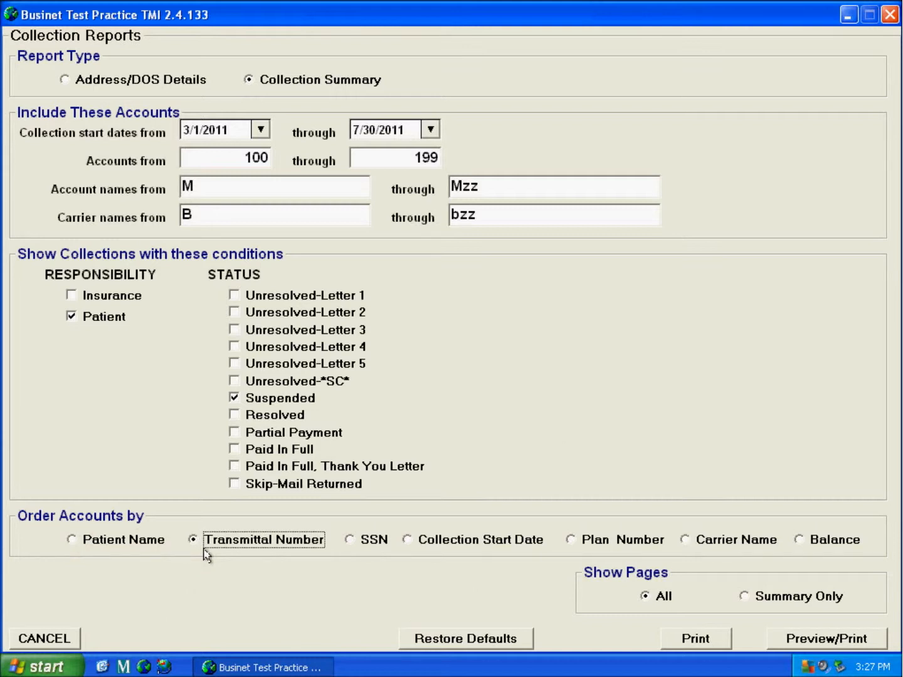
left_click(363, 550)
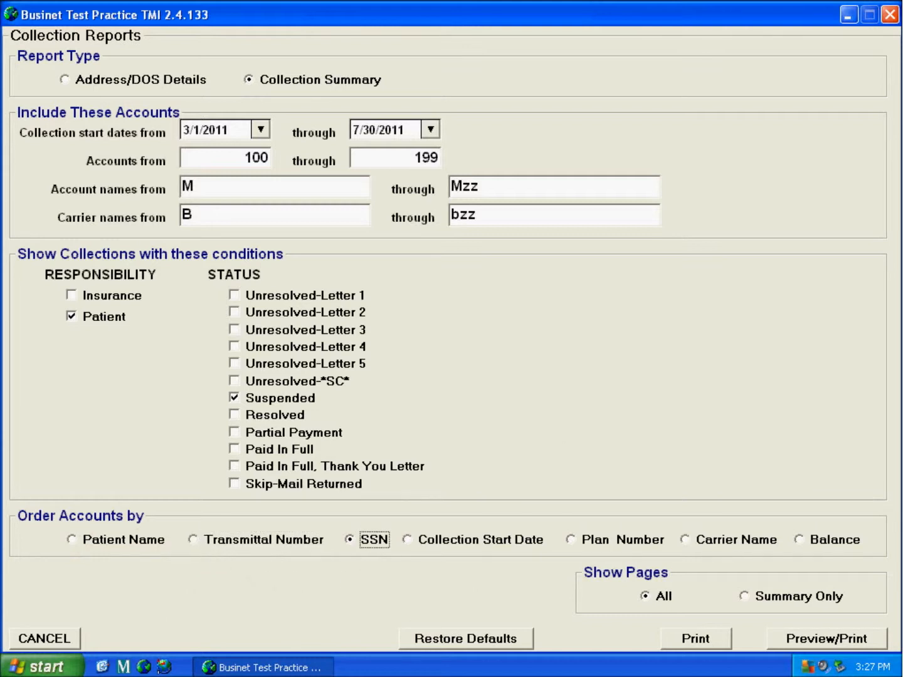
left_click(420, 556)
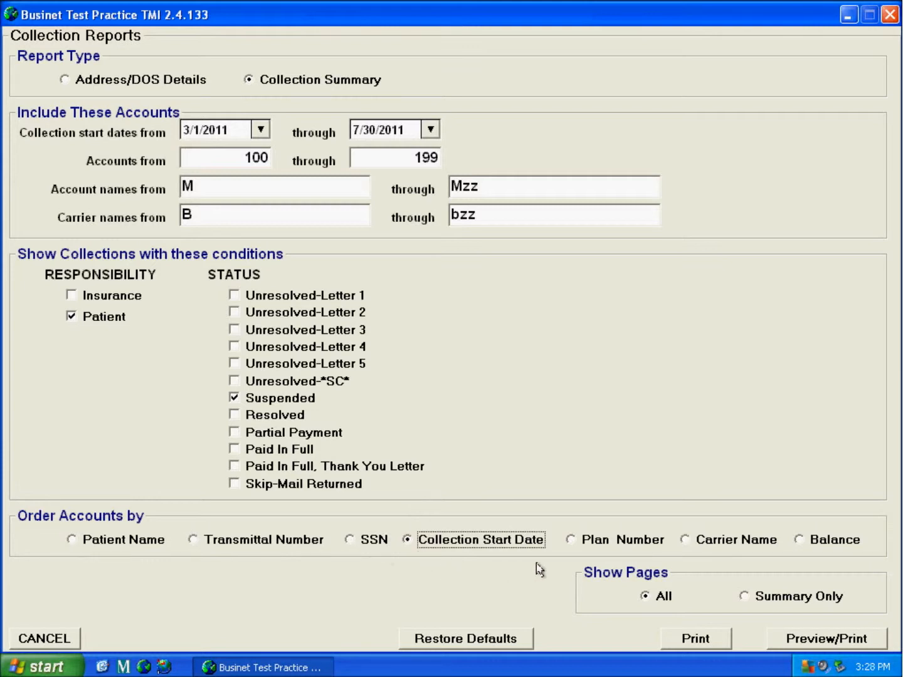
left_click(582, 556)
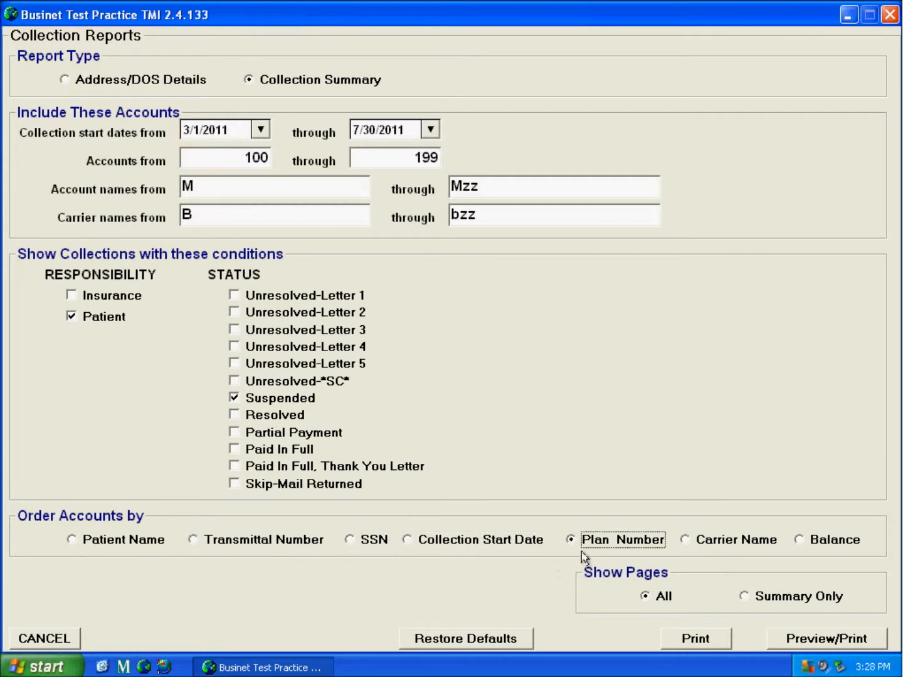
left_click(694, 557)
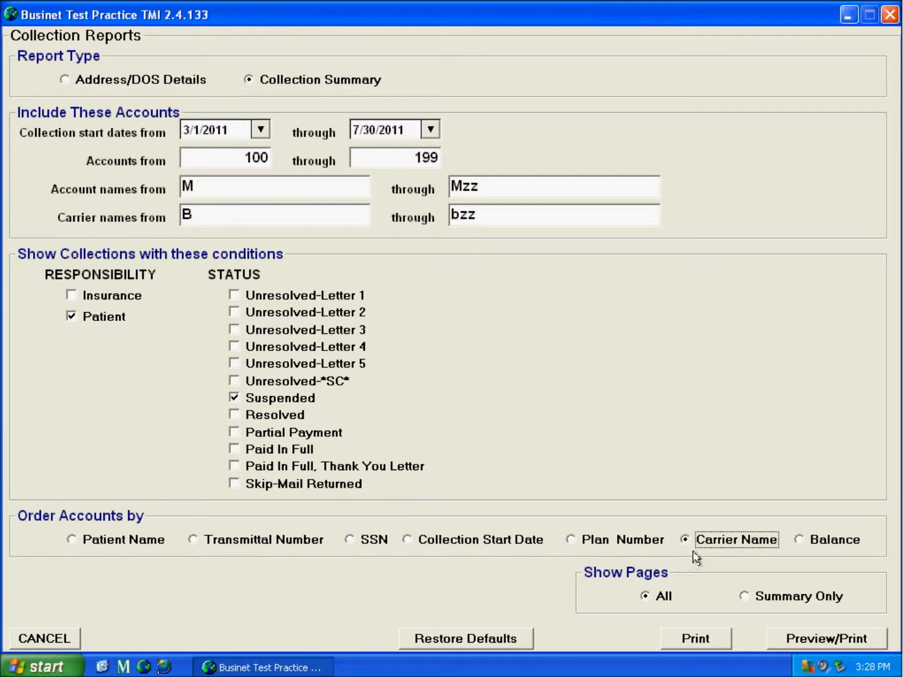
left_click(810, 556)
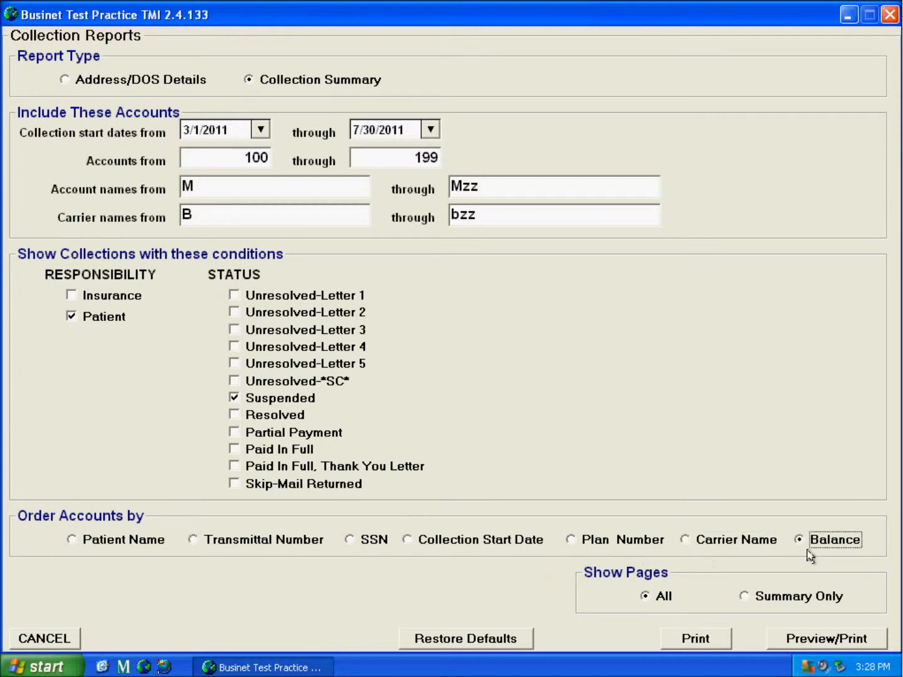
Restore the default report settings and preview all pages of the Collection Summary, including its last page.
left_click(531, 642)
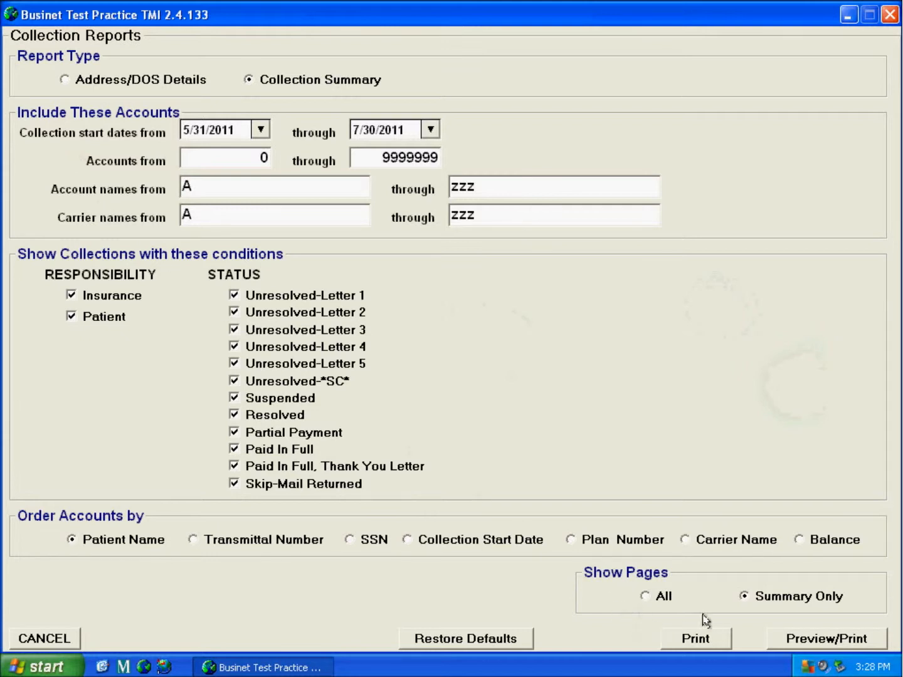
left_click(652, 606)
left_click(802, 644)
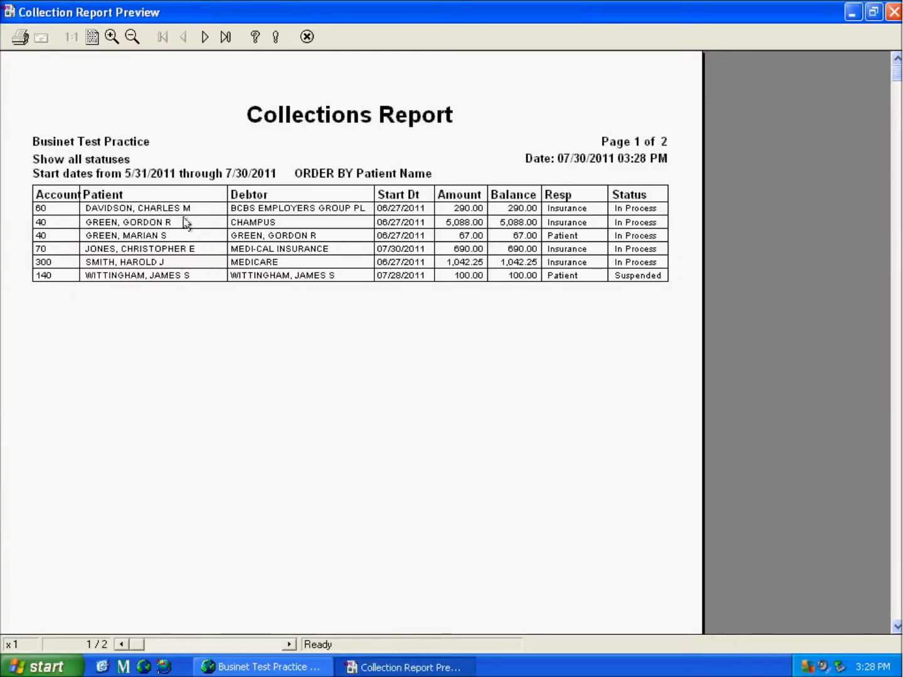
left_click(229, 42)
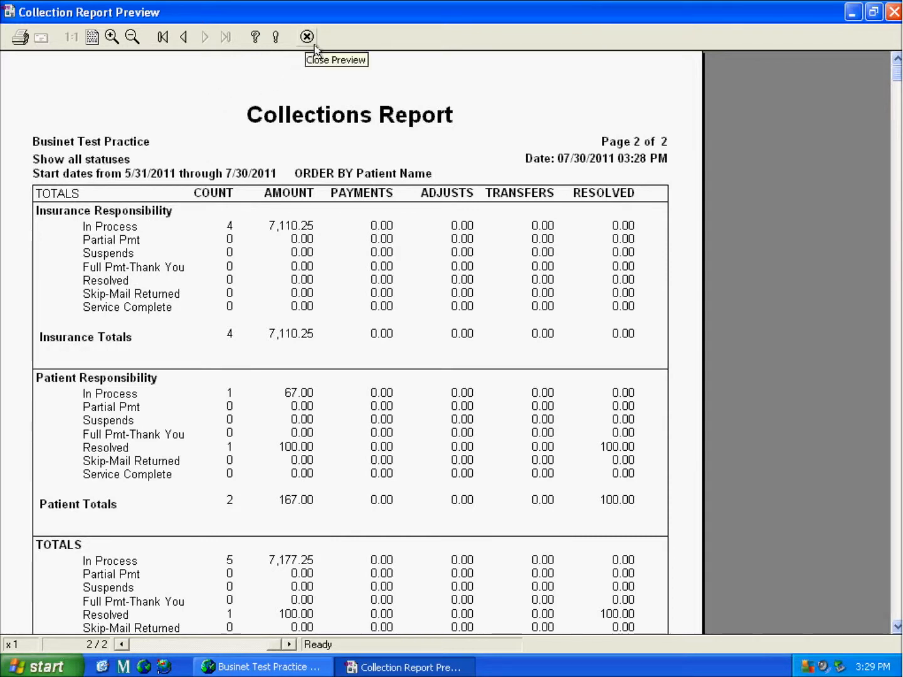
left_click(313, 43)
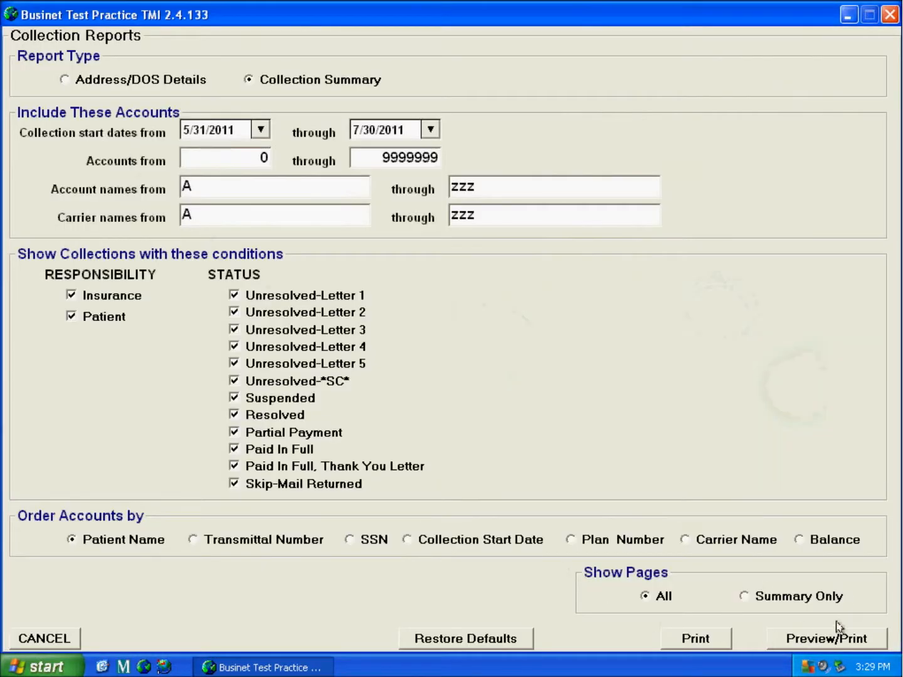
Restrict the Collection Summary to Summary Only pages, preview it twice and close the preview.
left_click(749, 605)
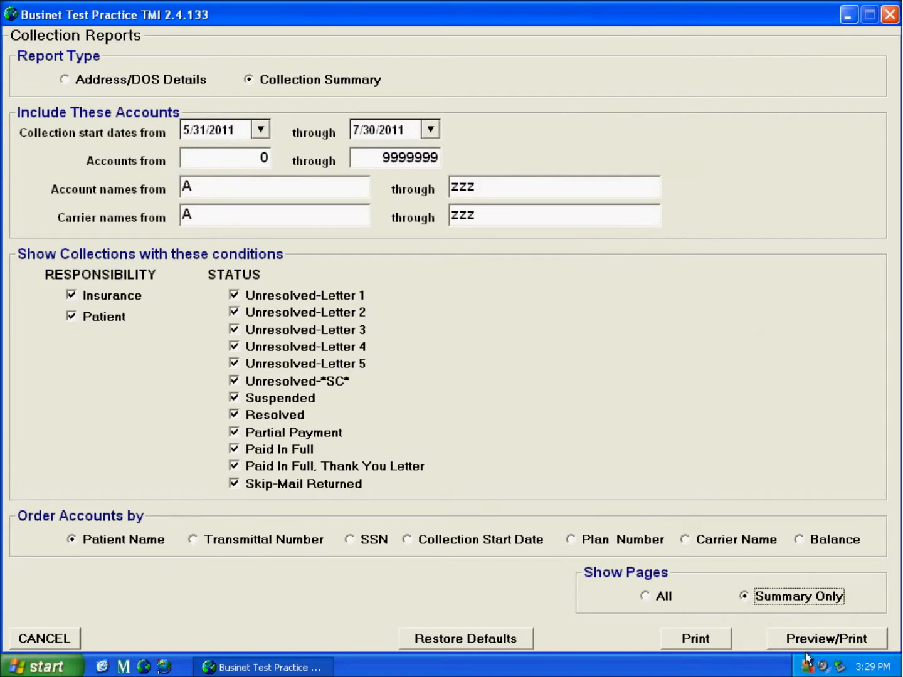
left_click(809, 644)
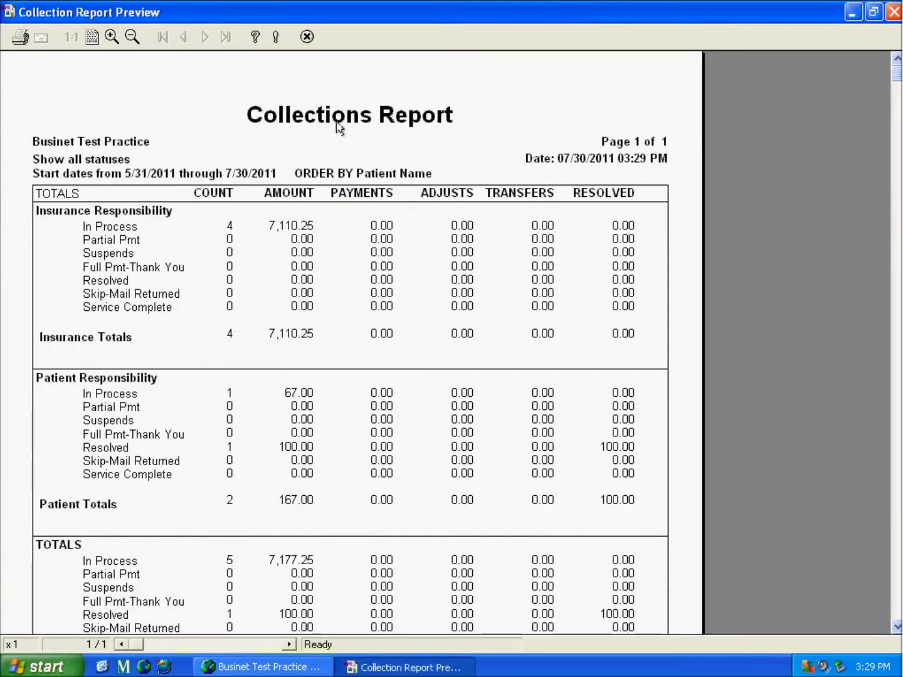
left_click(307, 37)
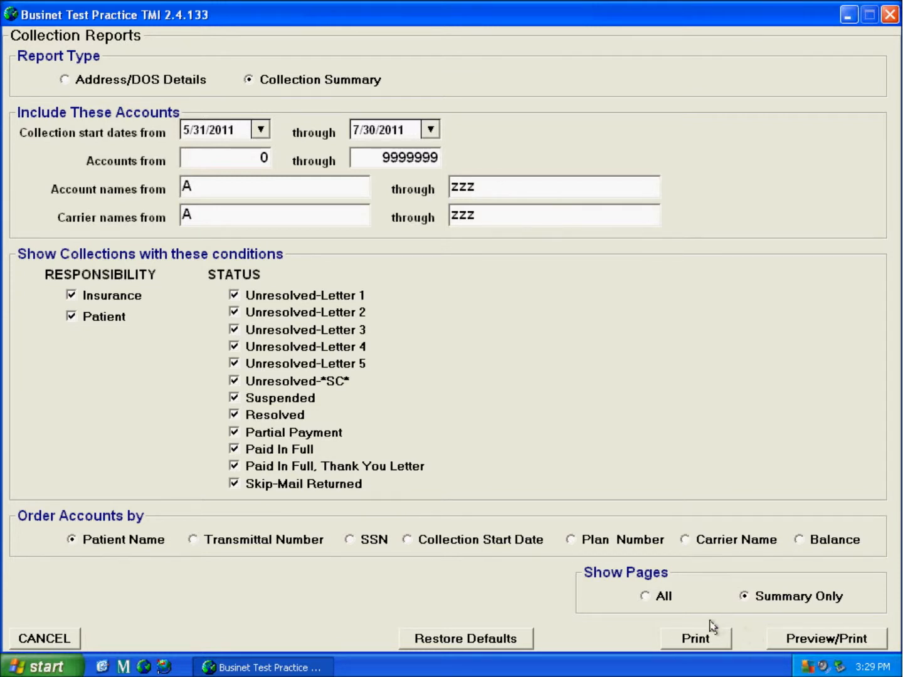
left_click(884, 647)
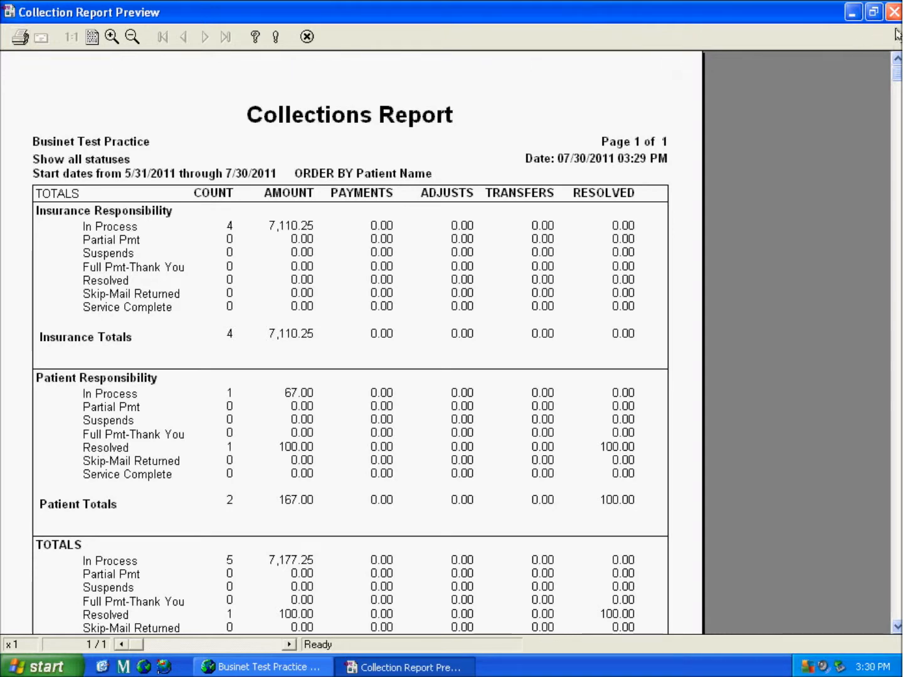
left_click(893, 11)
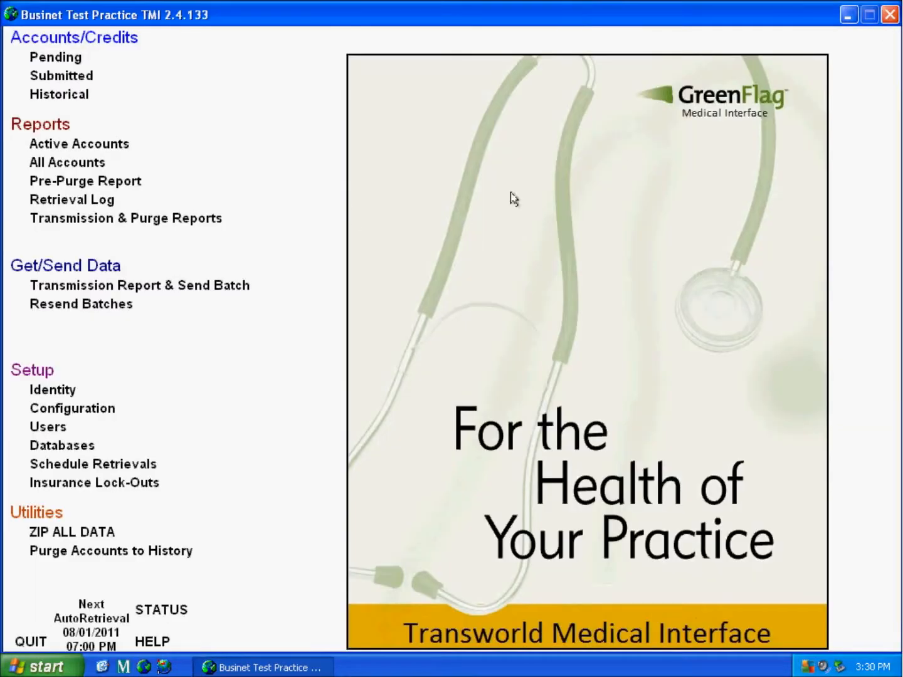
Open the All Accounts report, end its collection start date range at 7/5/2011 and include only Insurance Responsibility.
left_click(121, 170)
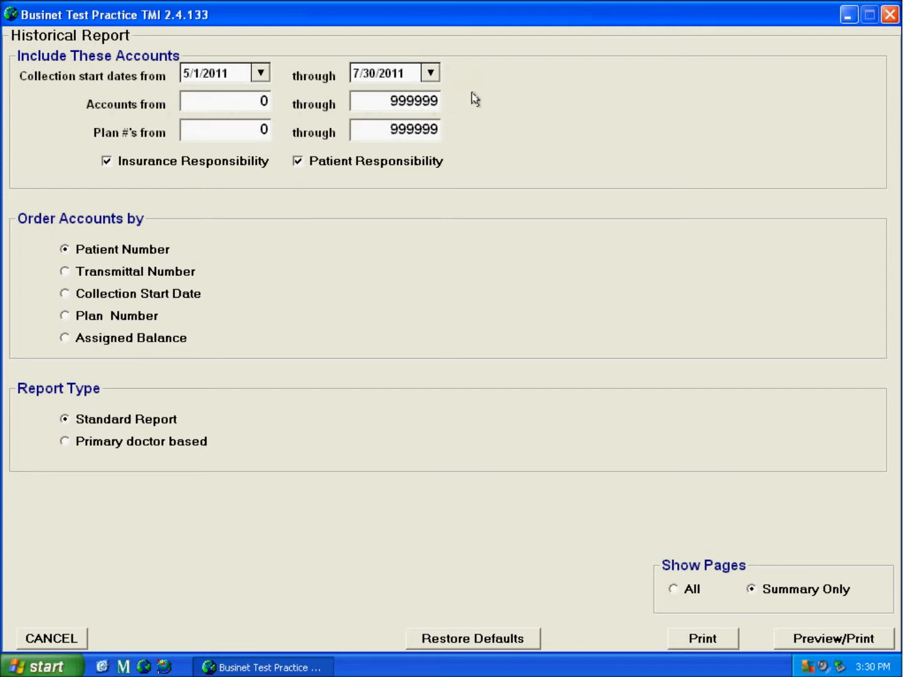
left_click(438, 81)
left_click(434, 162)
left_click(119, 165)
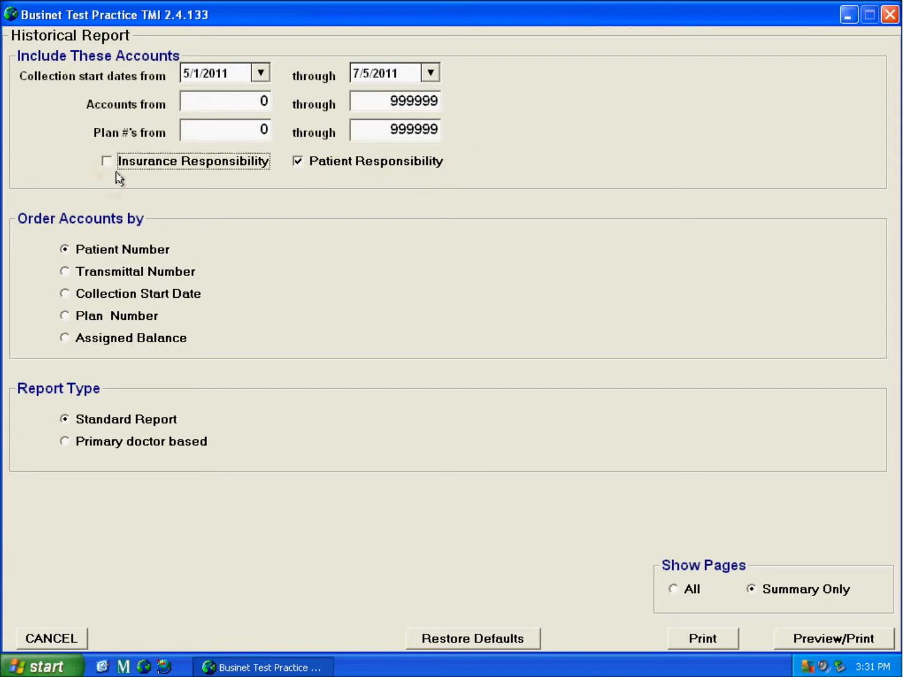
left_click(119, 168)
left_click(307, 171)
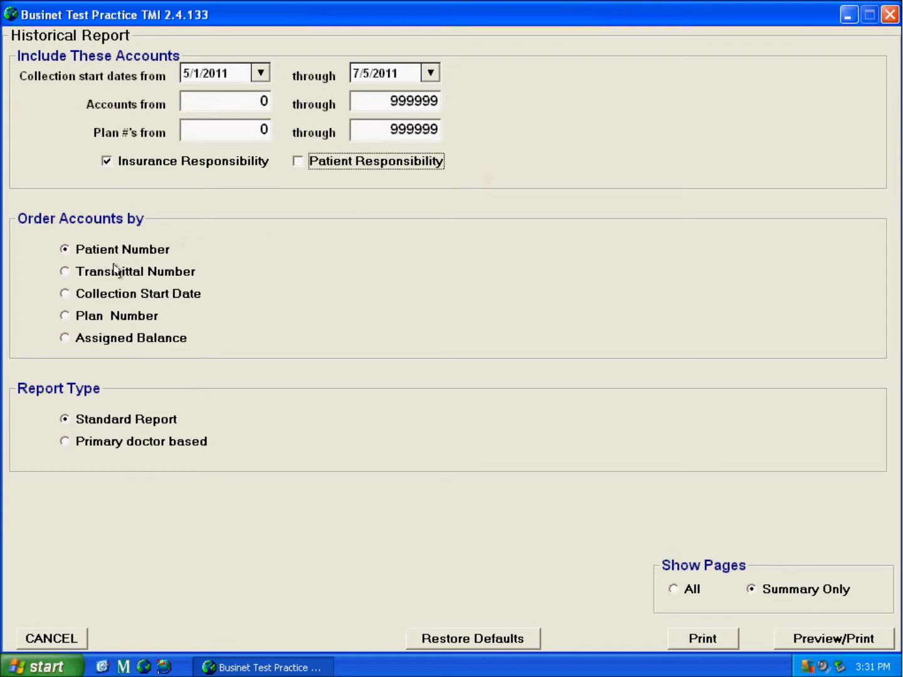
left_click(76, 282)
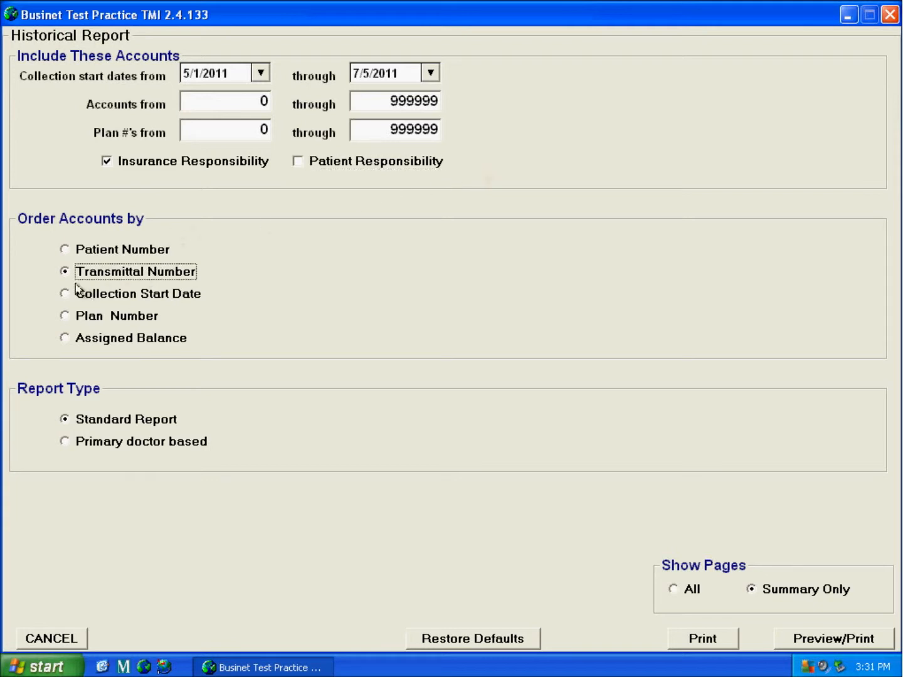
left_click(76, 305)
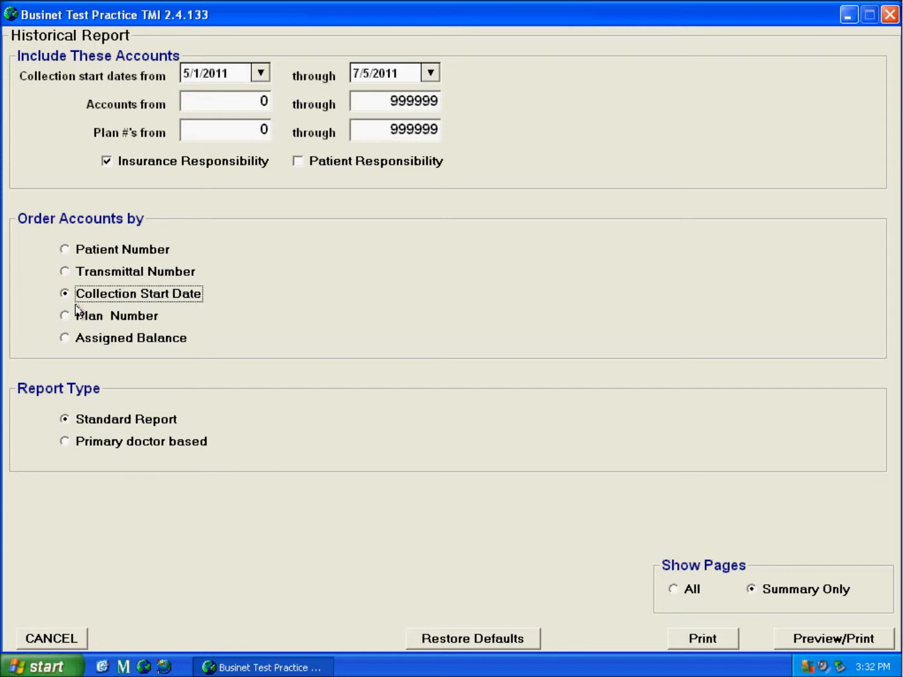
left_click(77, 327)
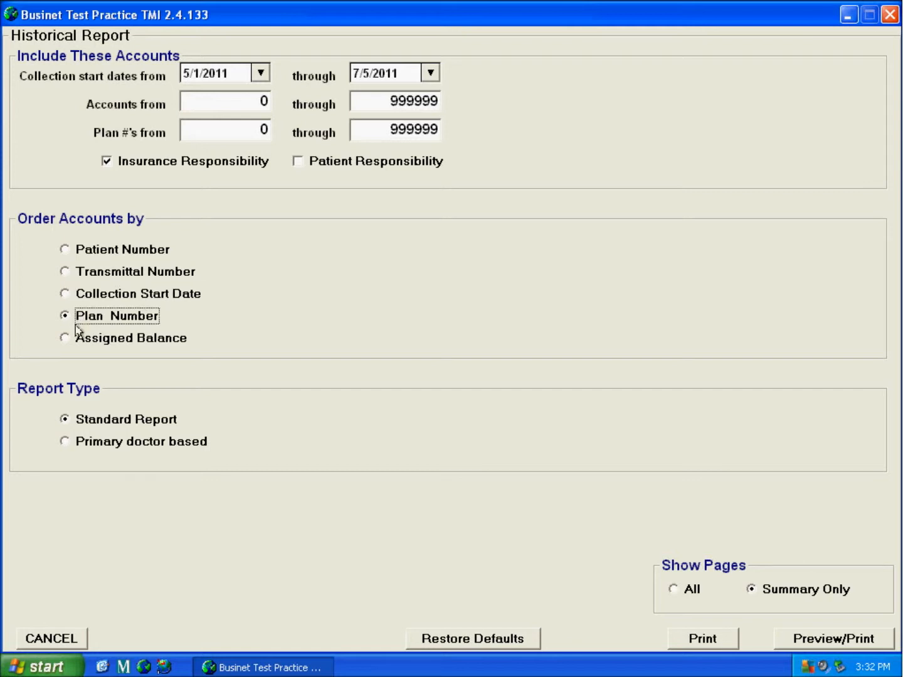
Order the Historical Report's accounts by Assigned Balance and set the report type to Primary doctor based.
left_click(76, 347)
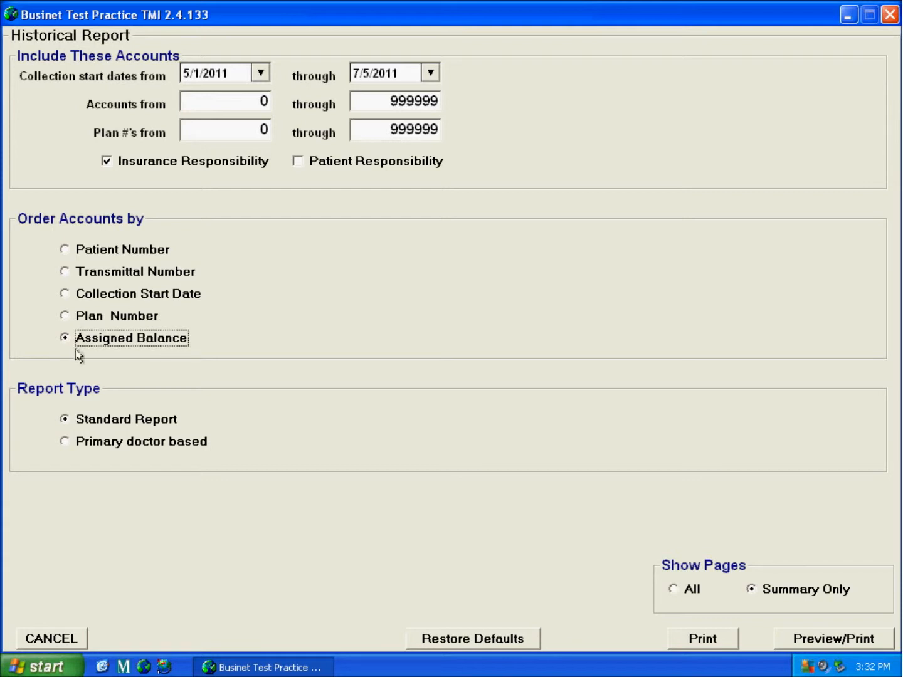
left_click(75, 455)
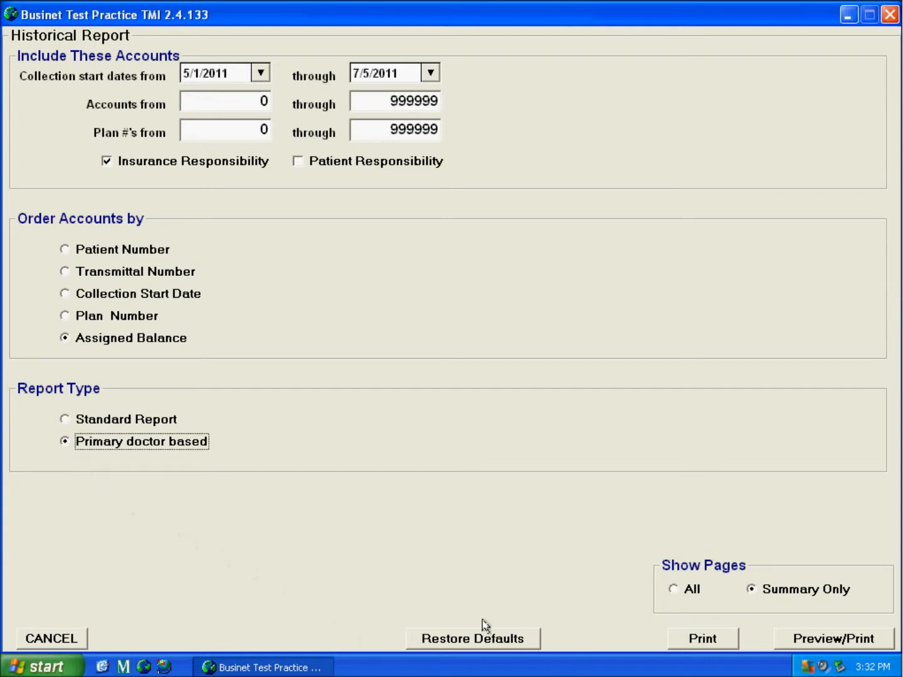
Restore the Historical Report's default settings, preview all of its pages through the last one and close the preview.
left_click(534, 642)
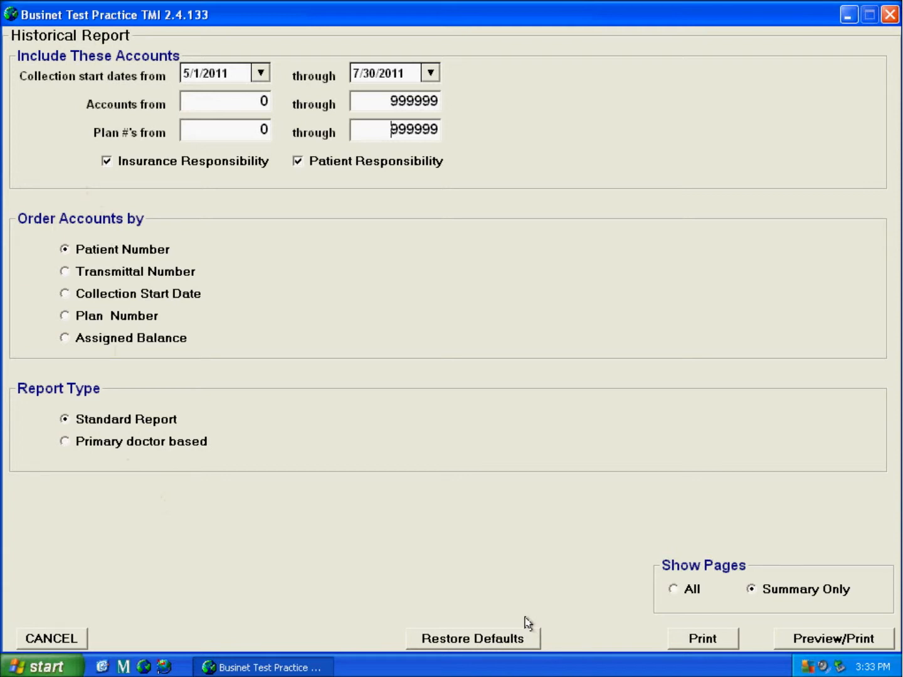
left_click(682, 600)
left_click(805, 647)
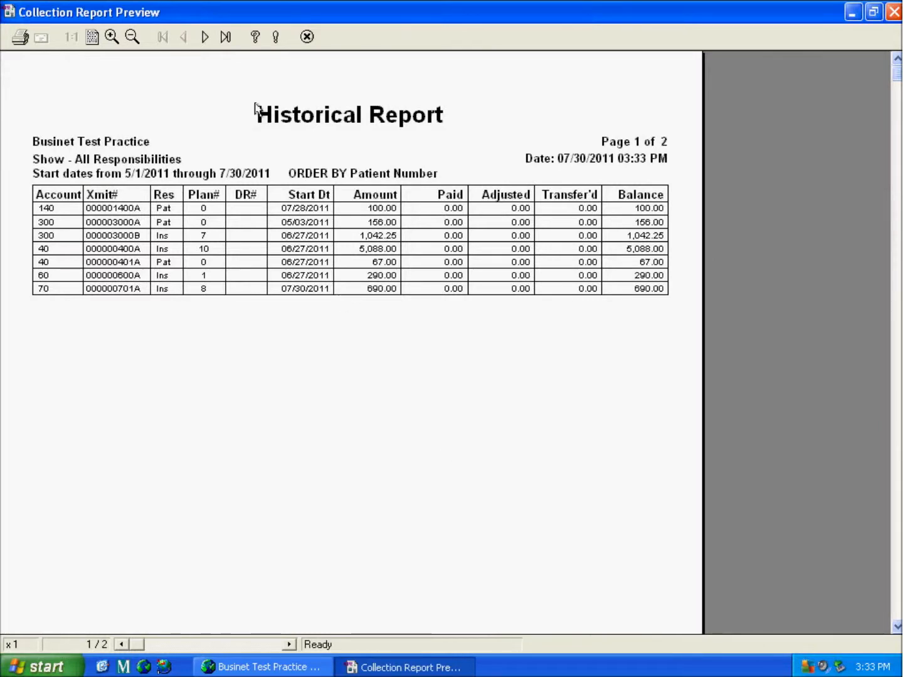
left_click(226, 39)
left_click(306, 36)
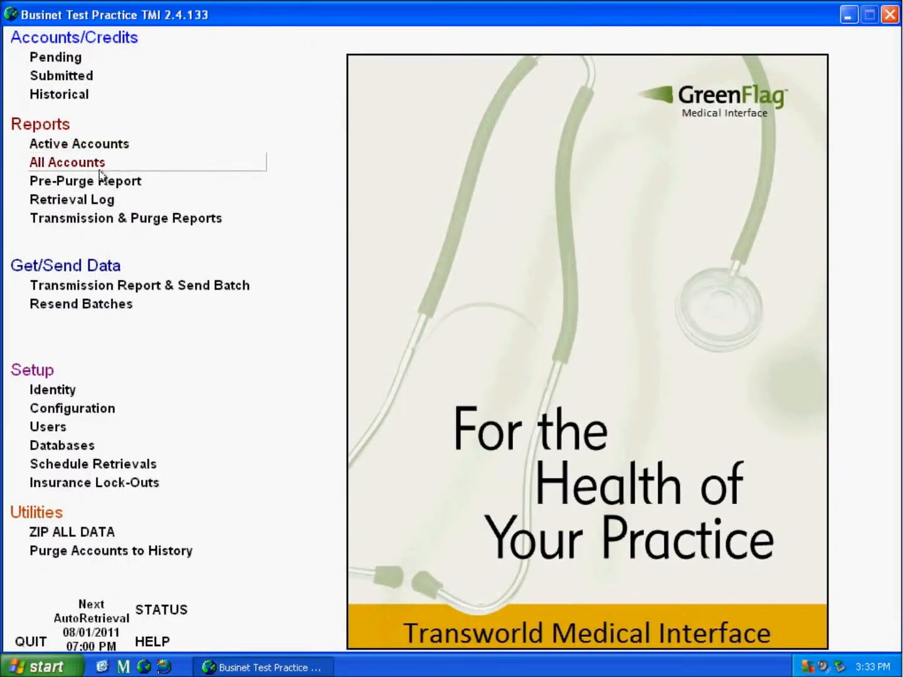
Preview the Historical Report with Summary Only pages, close the preview and leave the report settings.
left_click(767, 596)
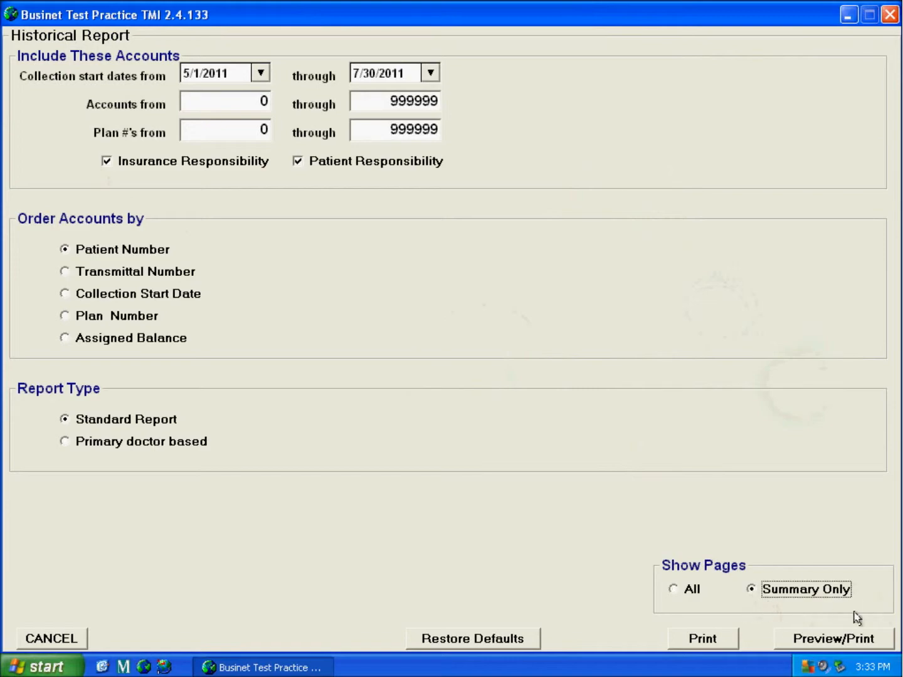
left_click(844, 647)
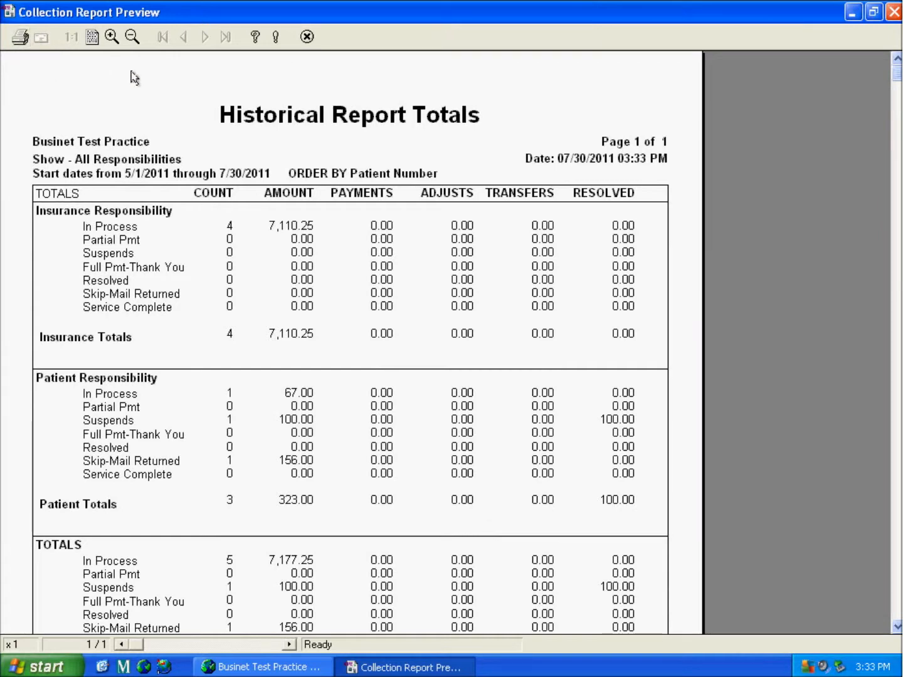
left_click(317, 49)
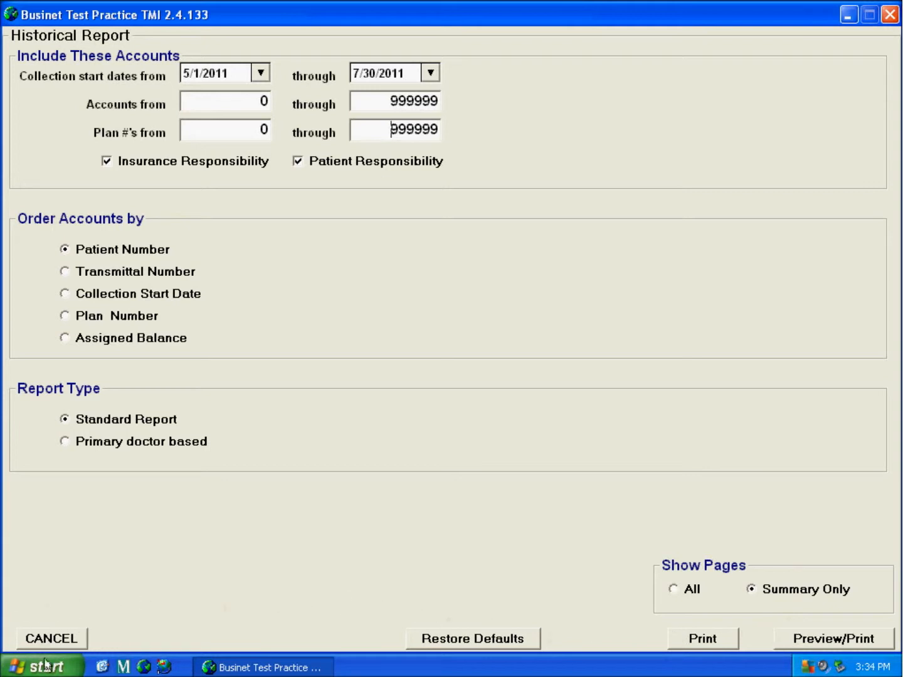
left_click(90, 646)
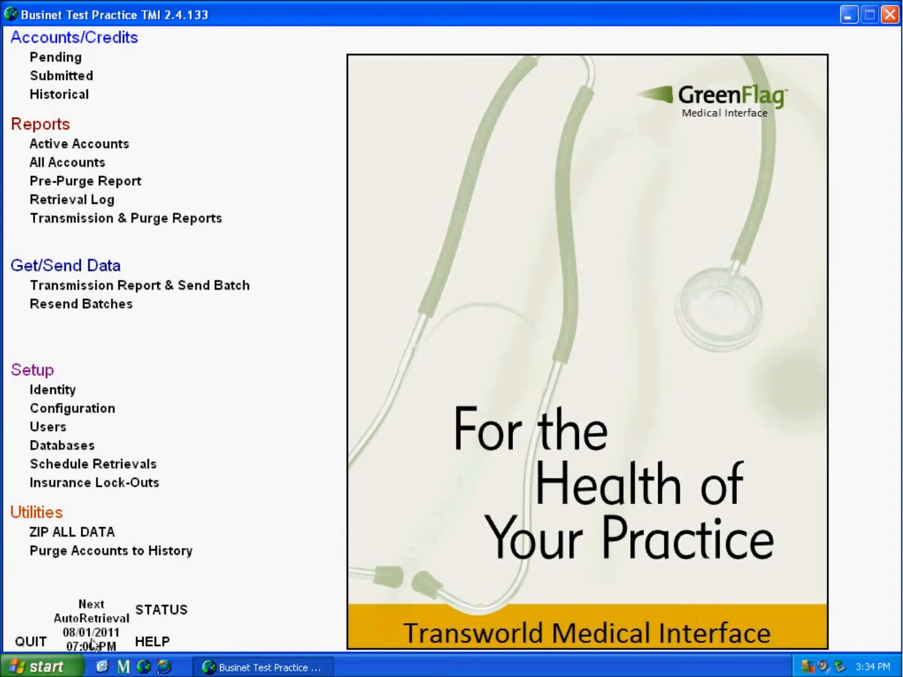
View the Submitted Accounts list and the Historical Collections list to compare their accounts, closing each one.
left_click(91, 82)
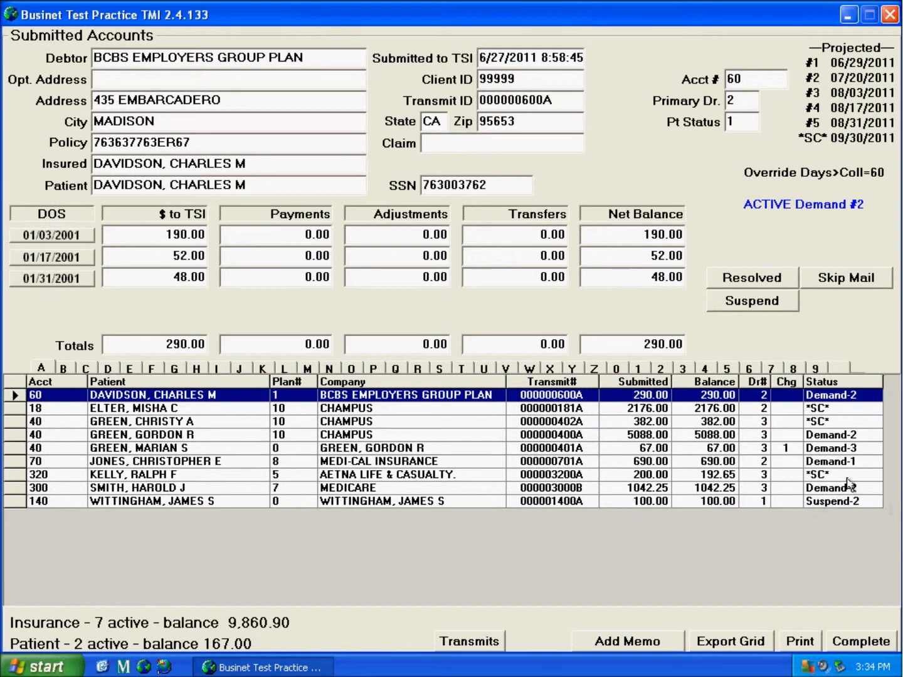
left_click(877, 640)
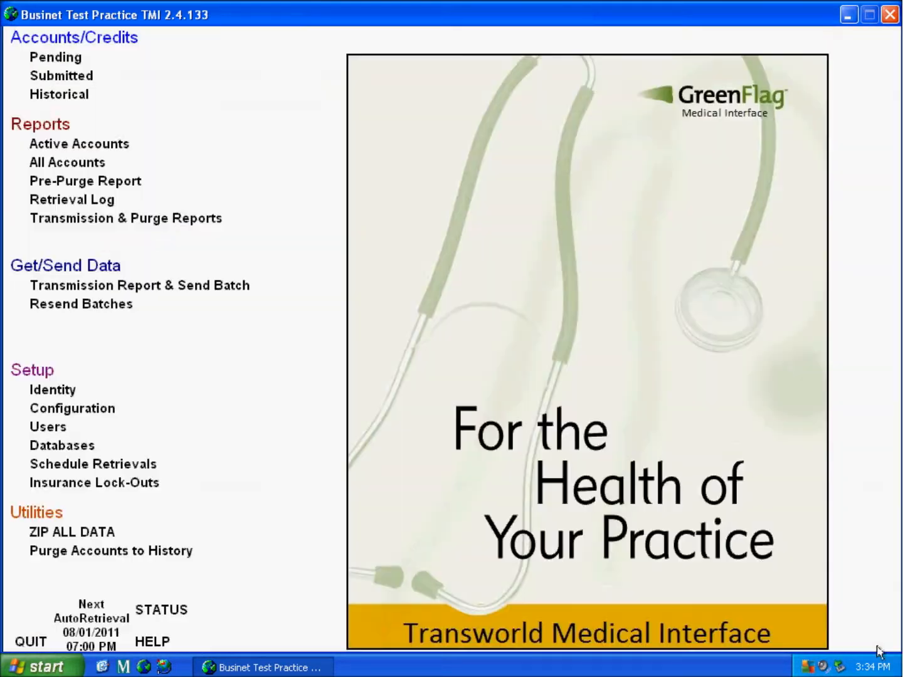
left_click(84, 111)
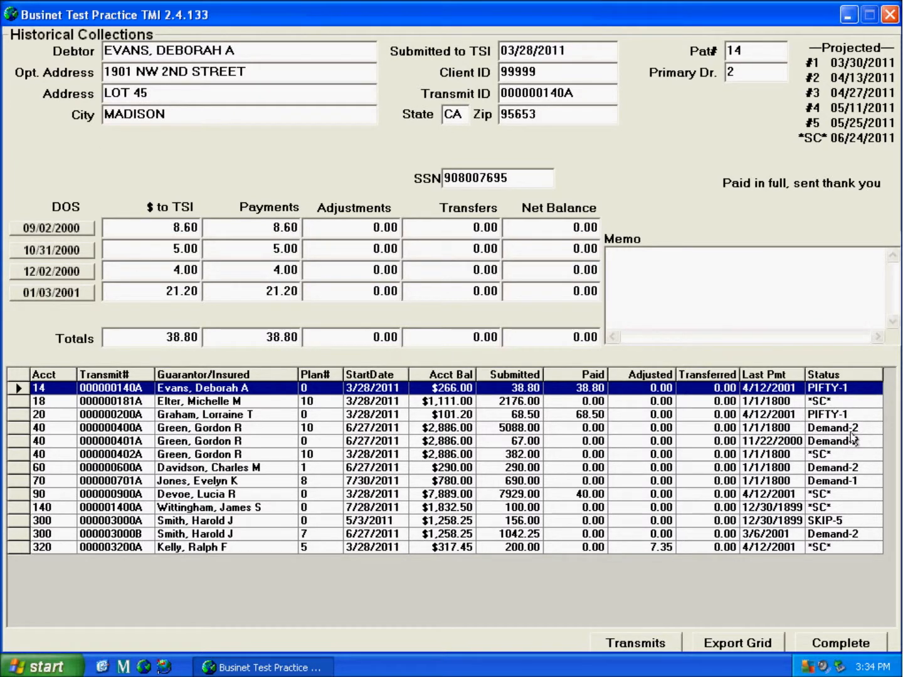
left_click(869, 651)
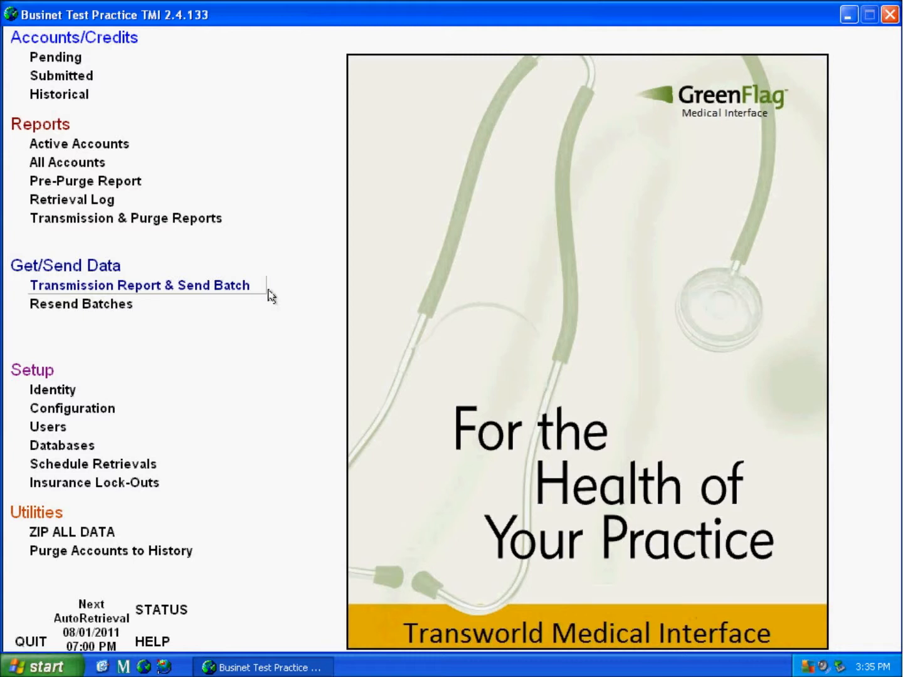
Preview the Pre-Purge Report to review the accounts due for purging, and close it.
left_click(166, 190)
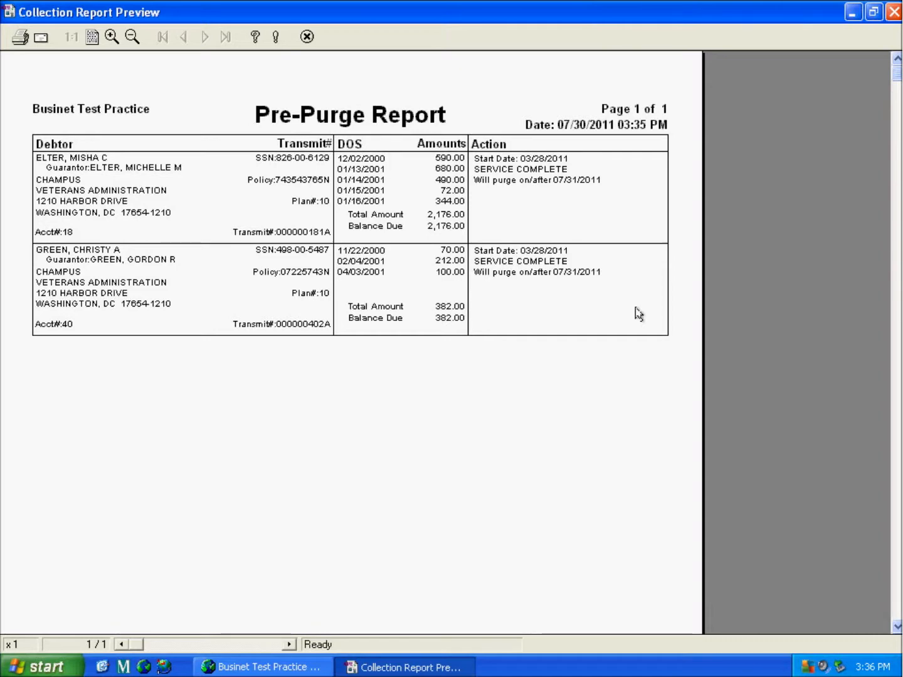
left_click(308, 38)
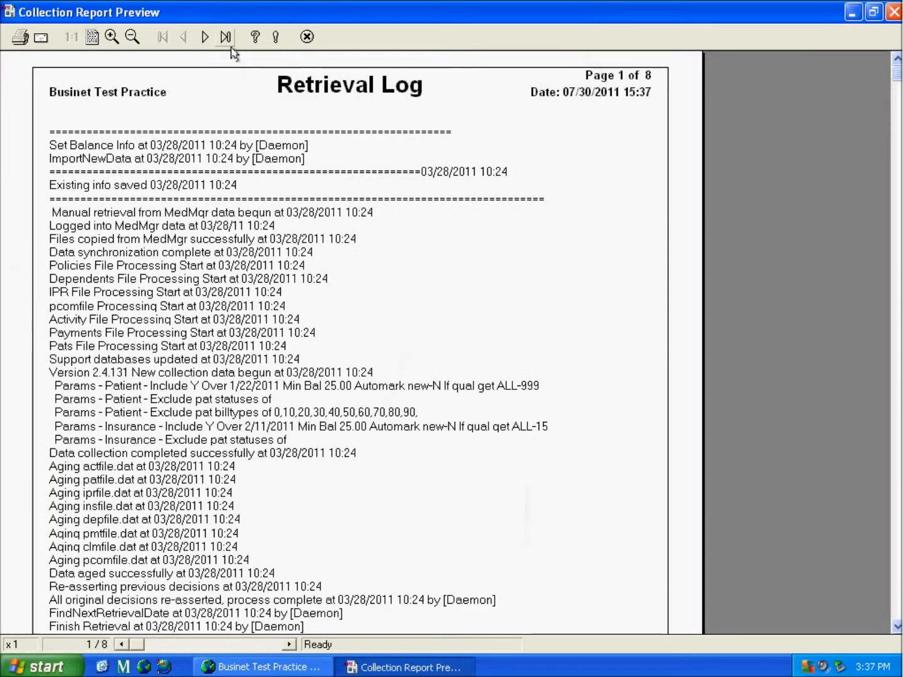
Examine the end of the Retrieval Log's last page for the most recent retrieval, and close the log.
left_click(227, 42)
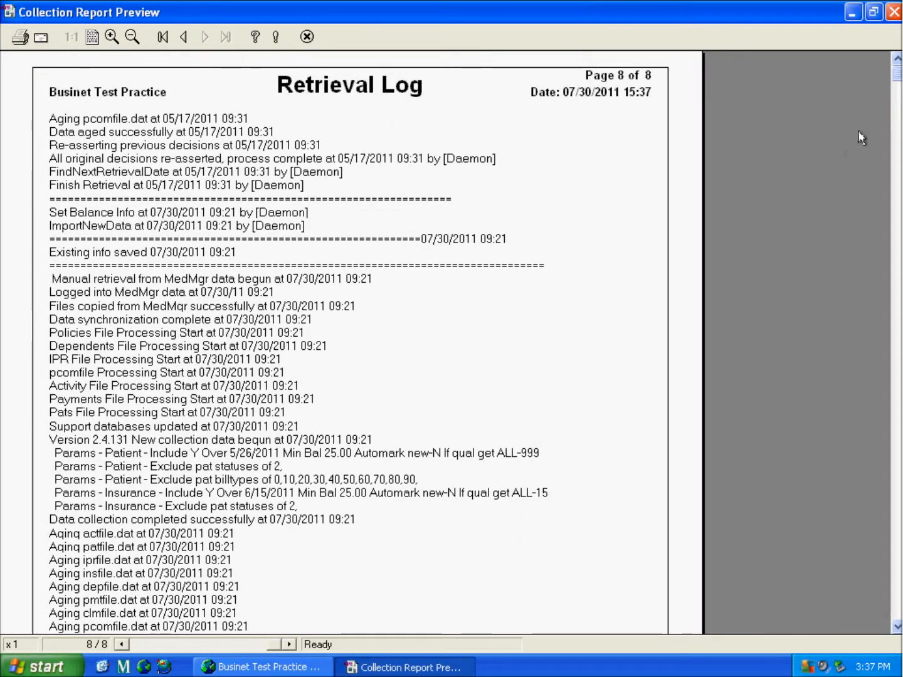
scroll(436, 551, "down", 5)
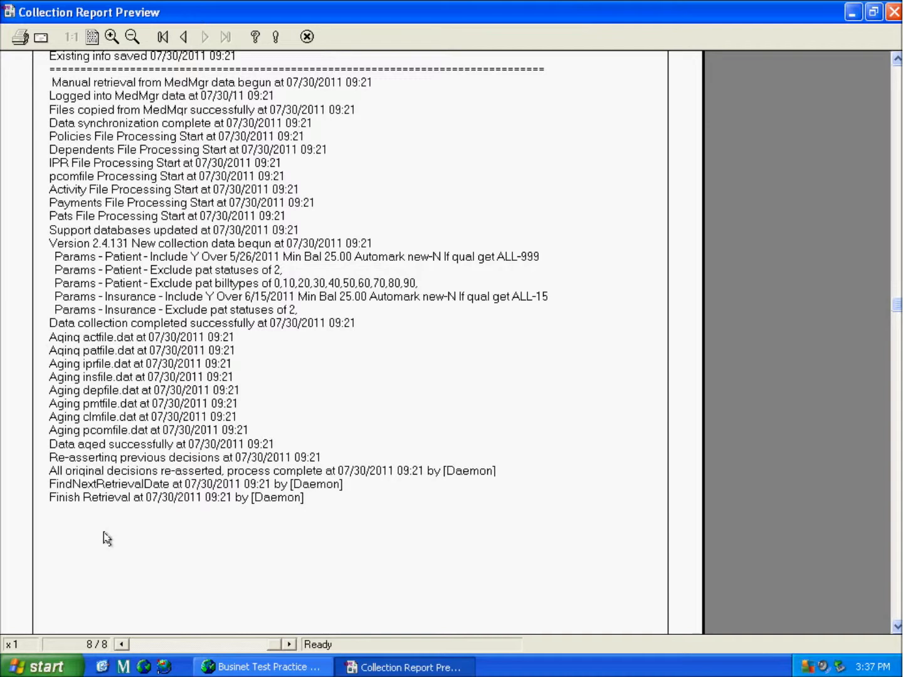
left_click(307, 37)
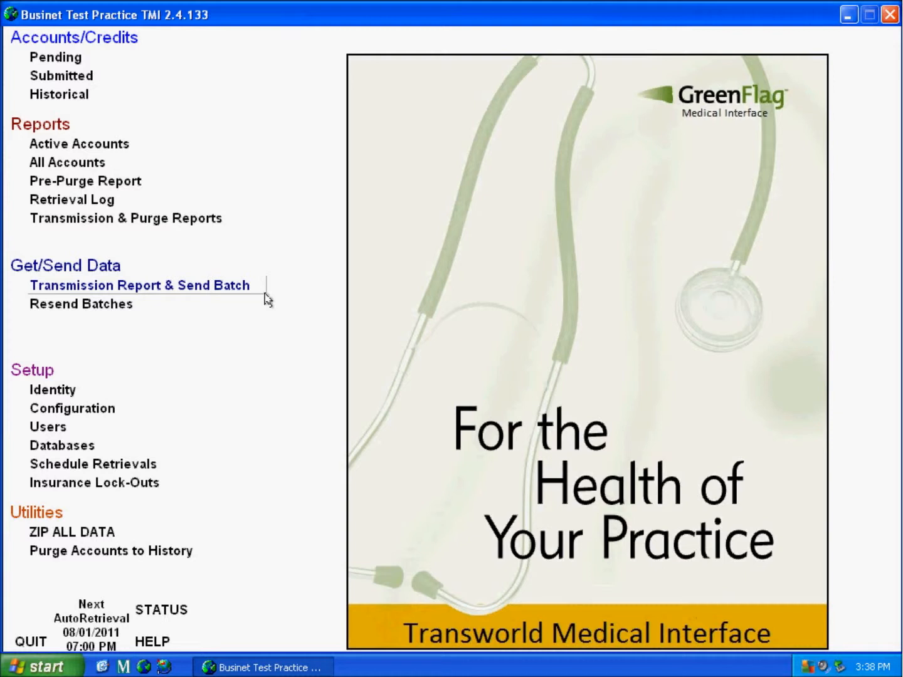
Open the Transmission & Purge Reports, view the transmittal report of batch 1 through its last page and close it.
left_click(239, 227)
left_click(300, 88)
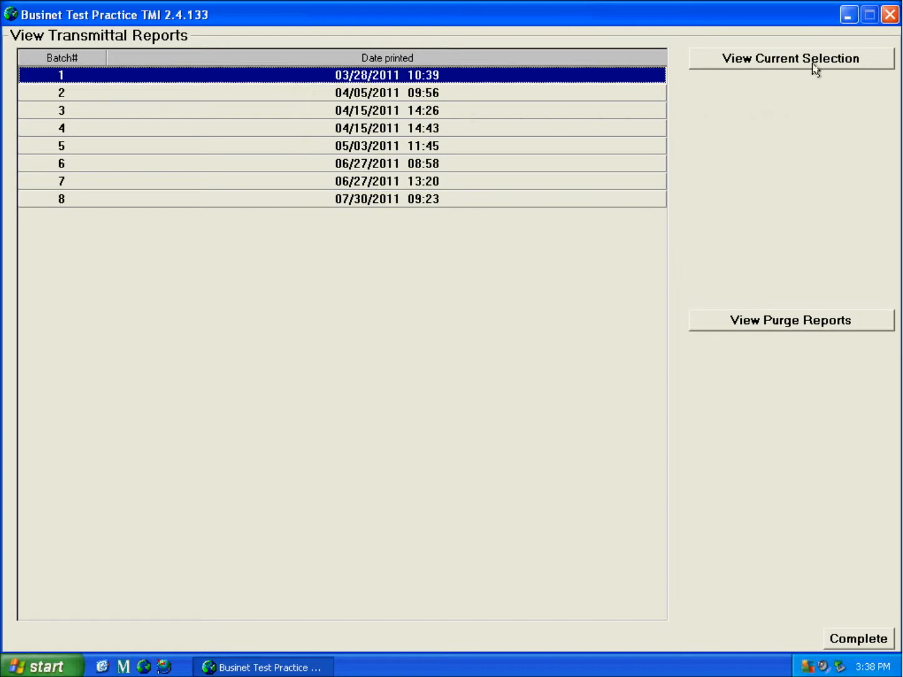
left_click(792, 64)
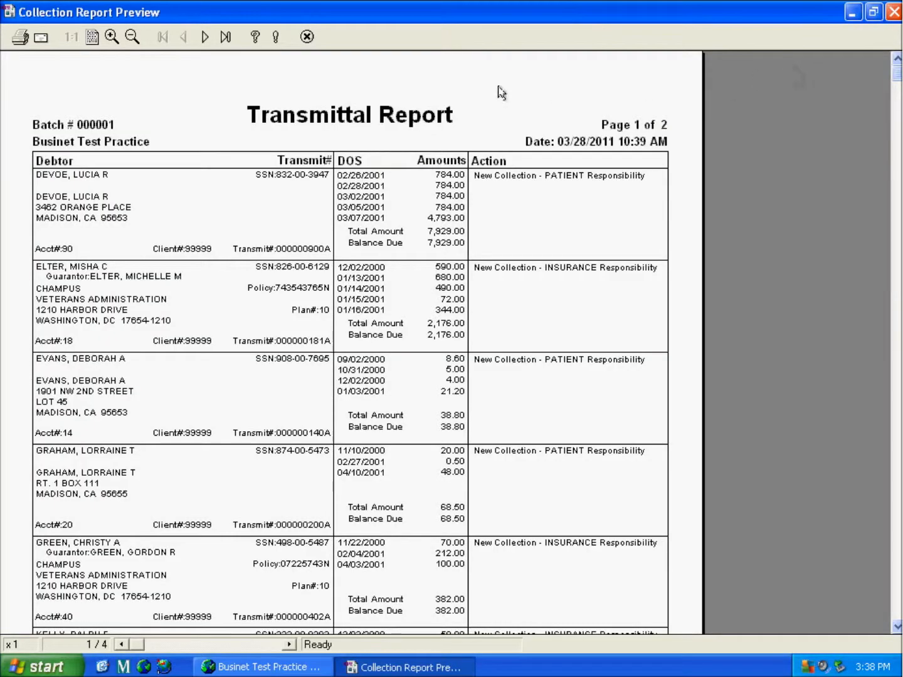
left_click(223, 39)
left_click(306, 38)
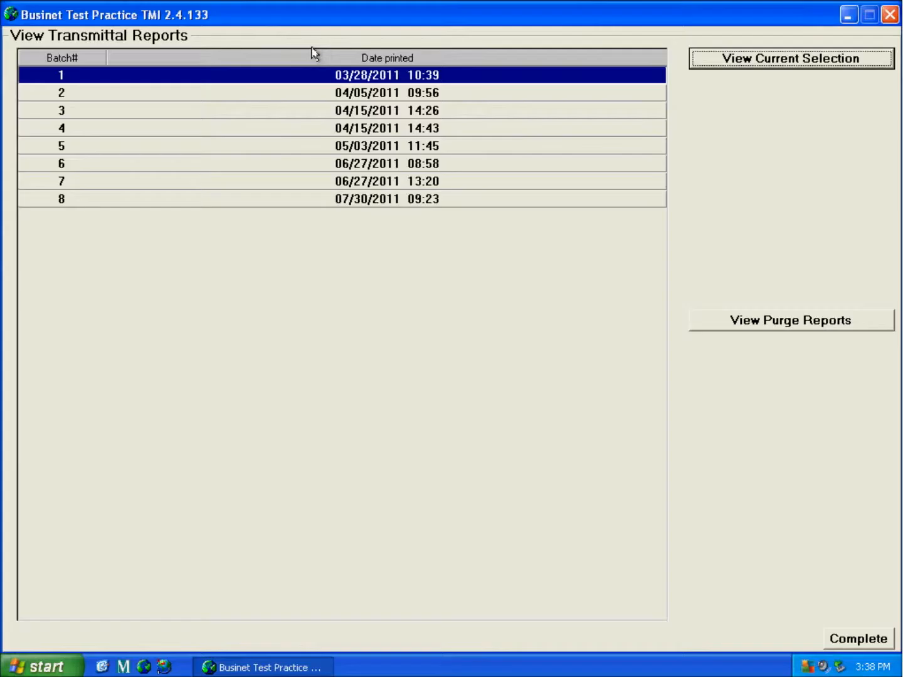
View the transmittal report of batch 2 and close its preview.
left_click(331, 98)
left_click(739, 67)
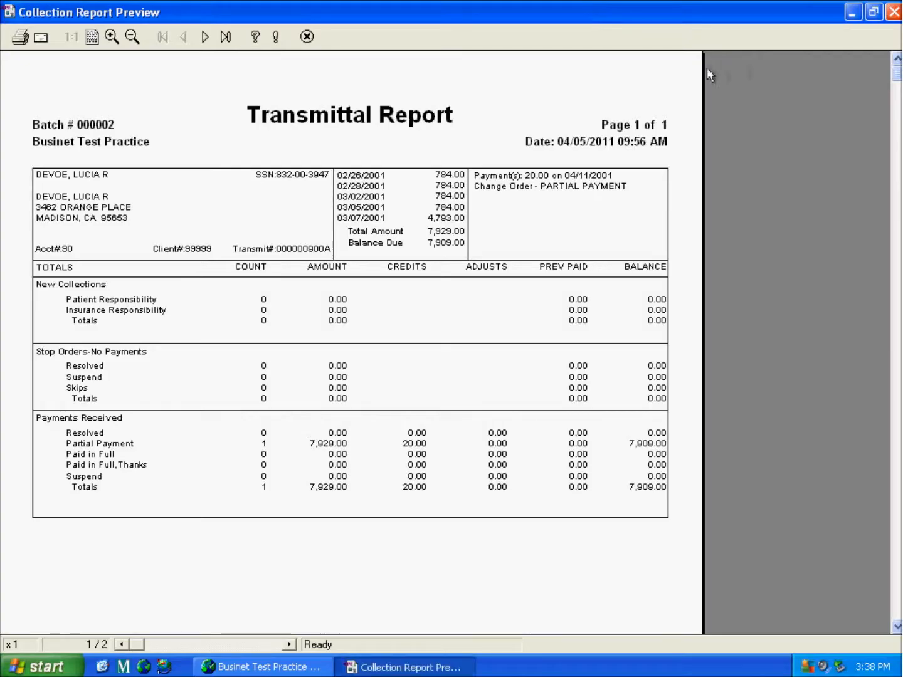
key("Escape")
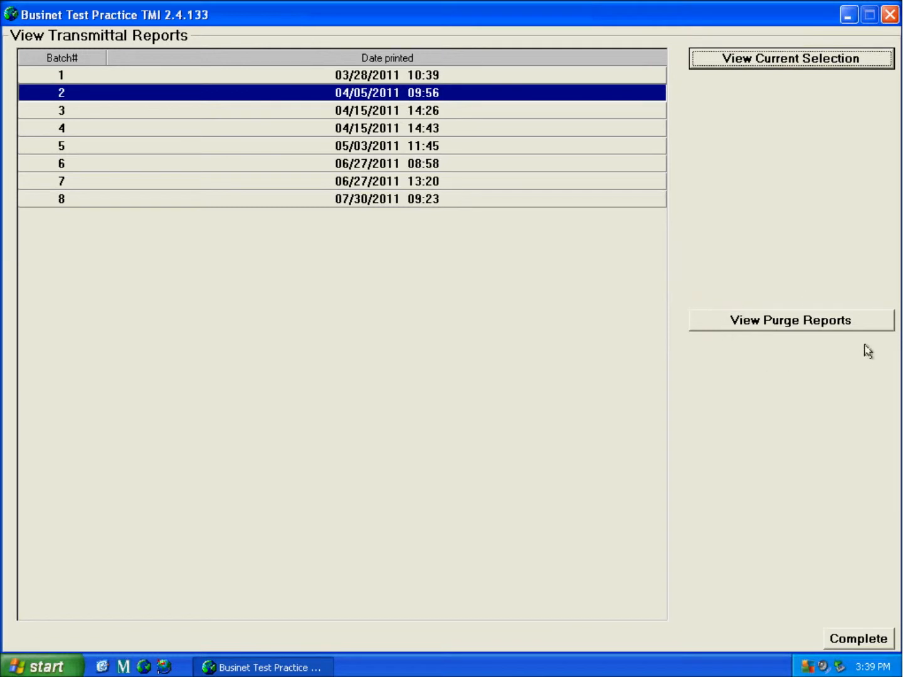
Switch to the purge reports, view the one for batch 8, and return to the main menu.
left_click(759, 331)
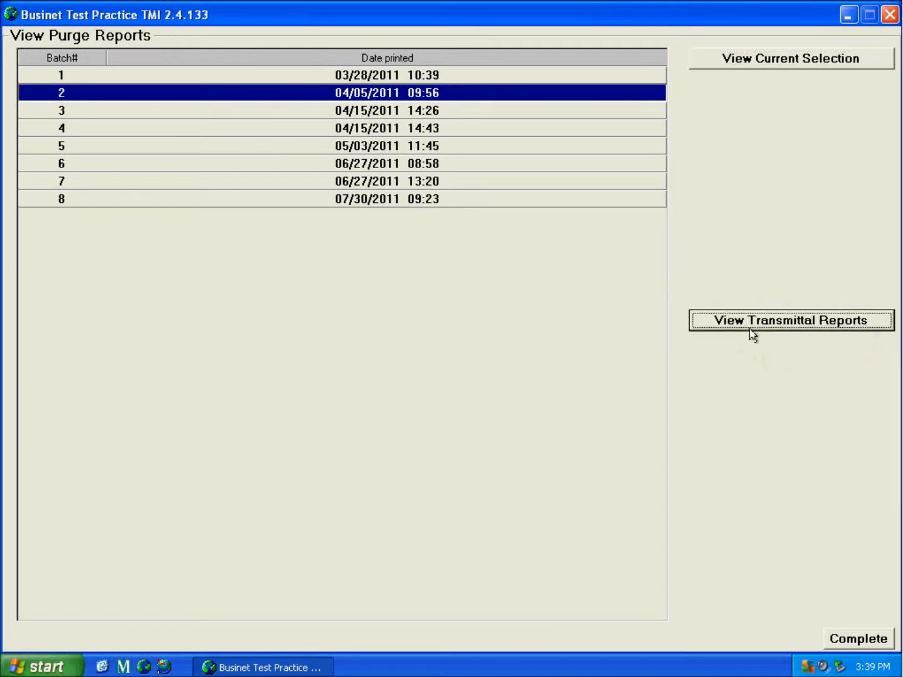
left_click(450, 204)
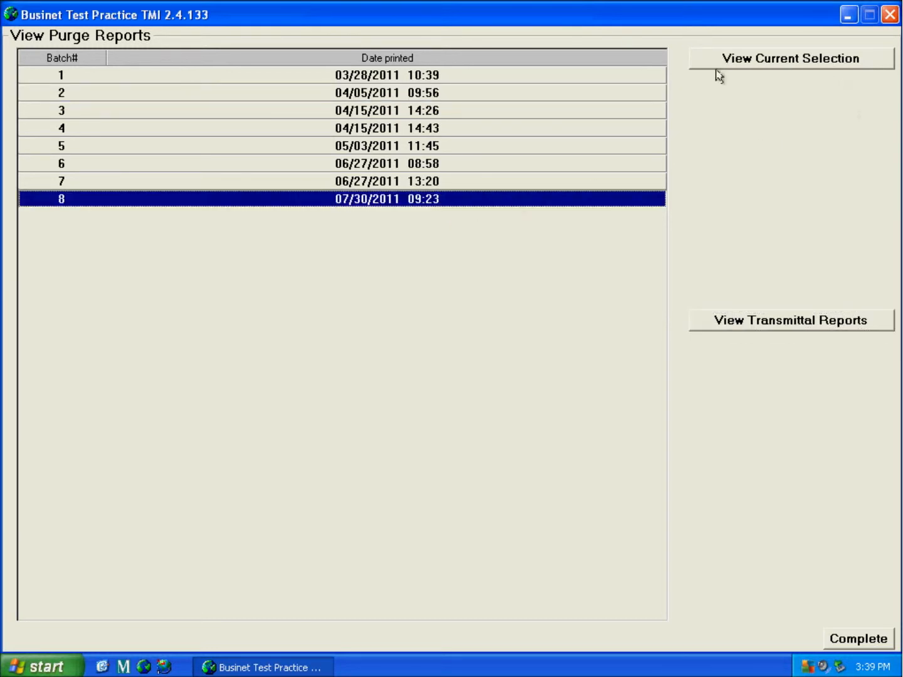
left_click(825, 66)
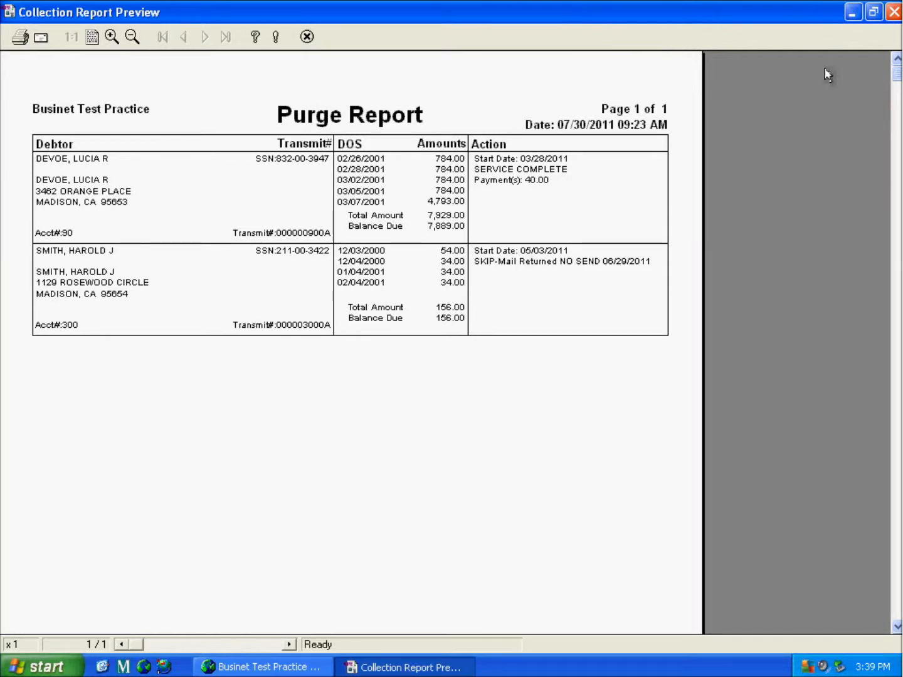
left_click(307, 37)
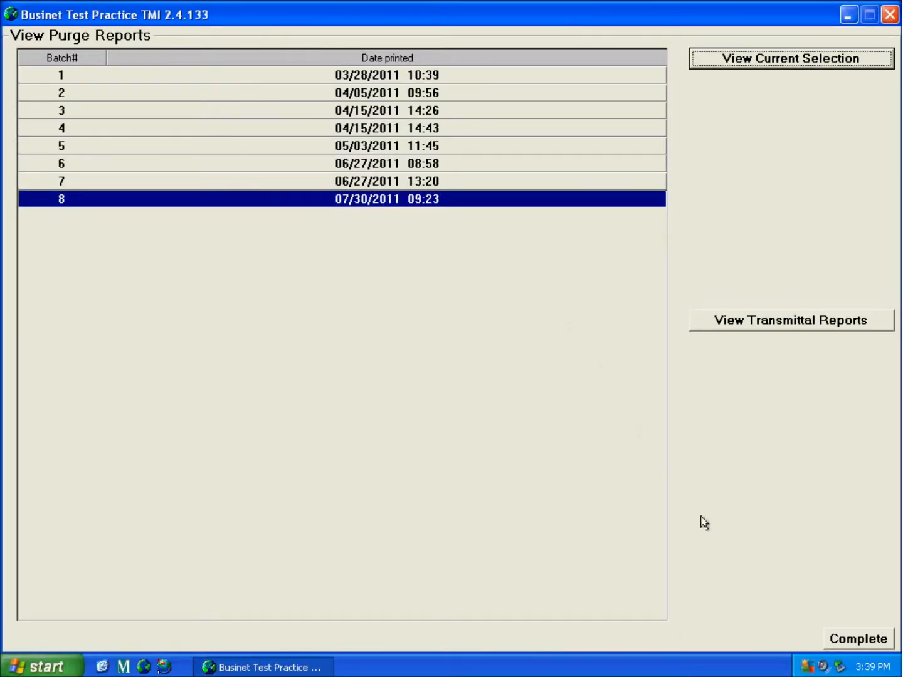
left_click(854, 640)
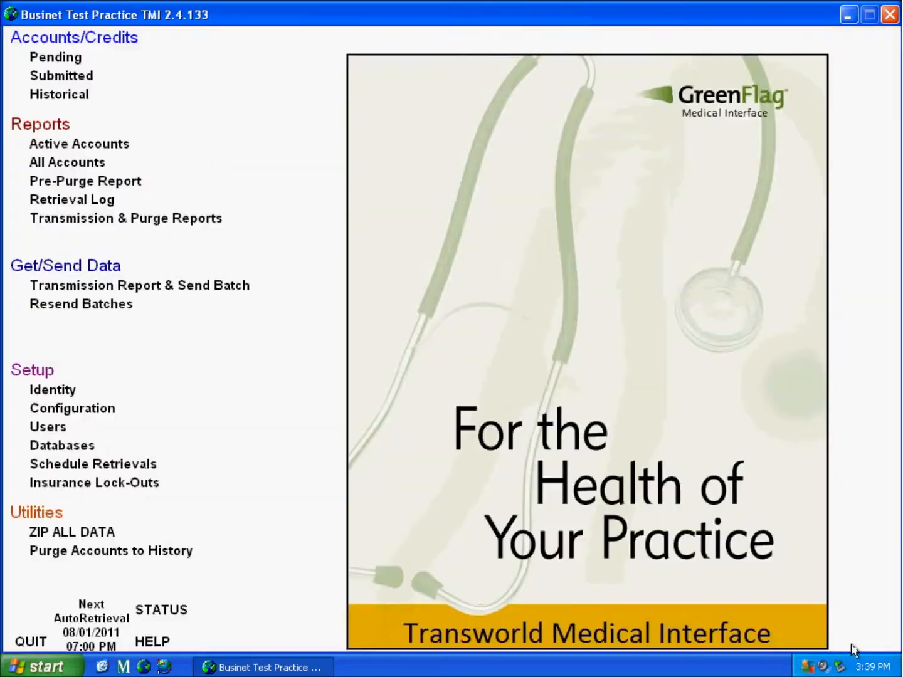